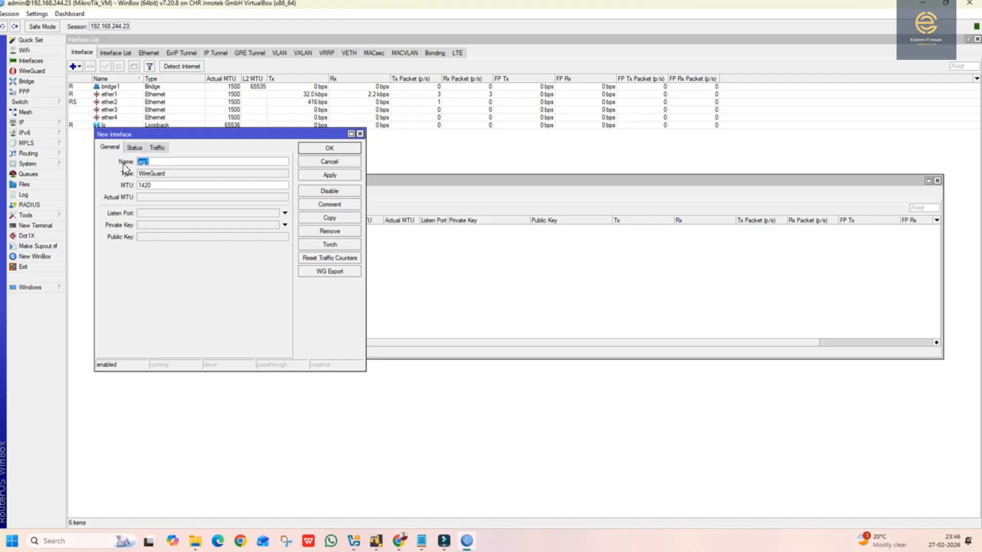
- Name the new WireGuard interface WireGuard1, set its listen port to 13231 and save it
text(WireGuard1)
click(146, 212)
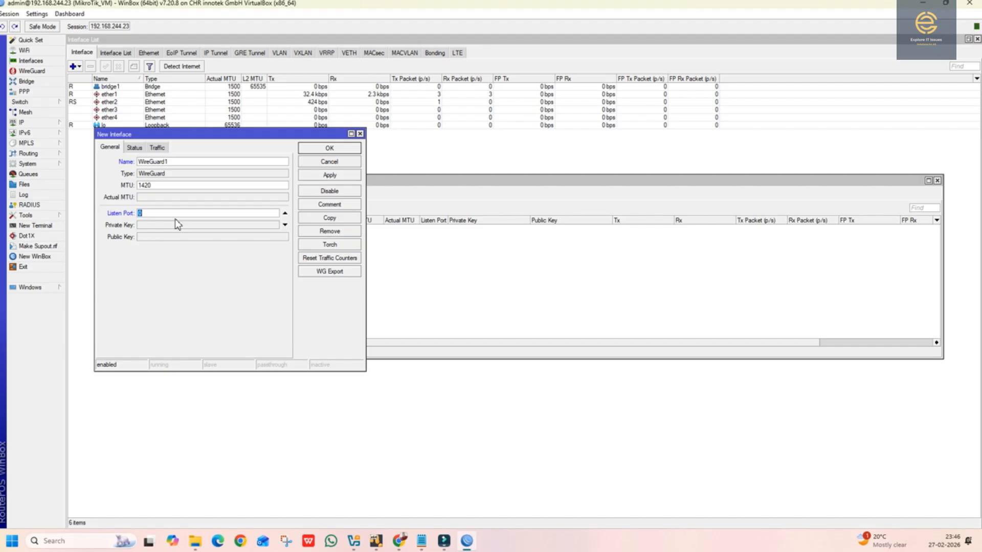
text(133)
key(BackSpace)
text(231)
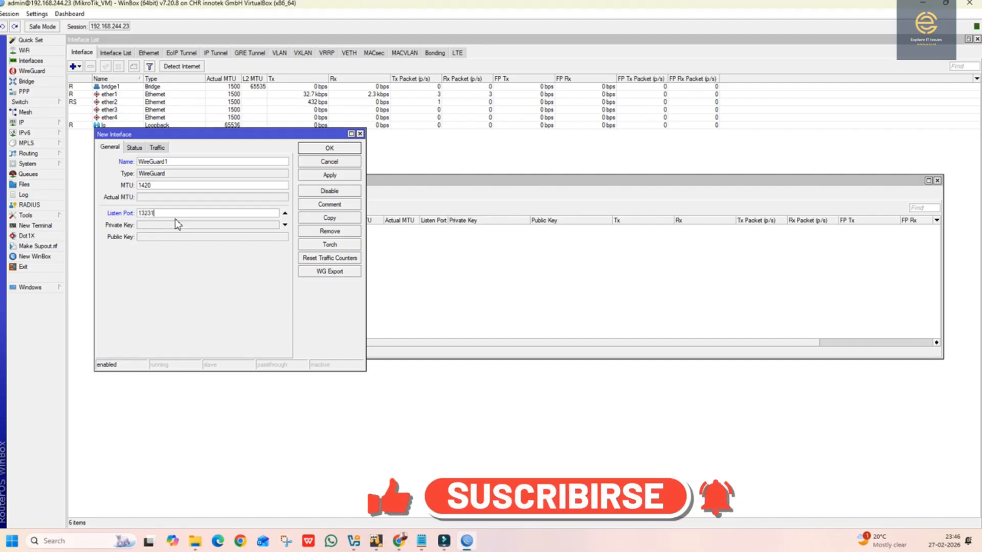
click(330, 176)
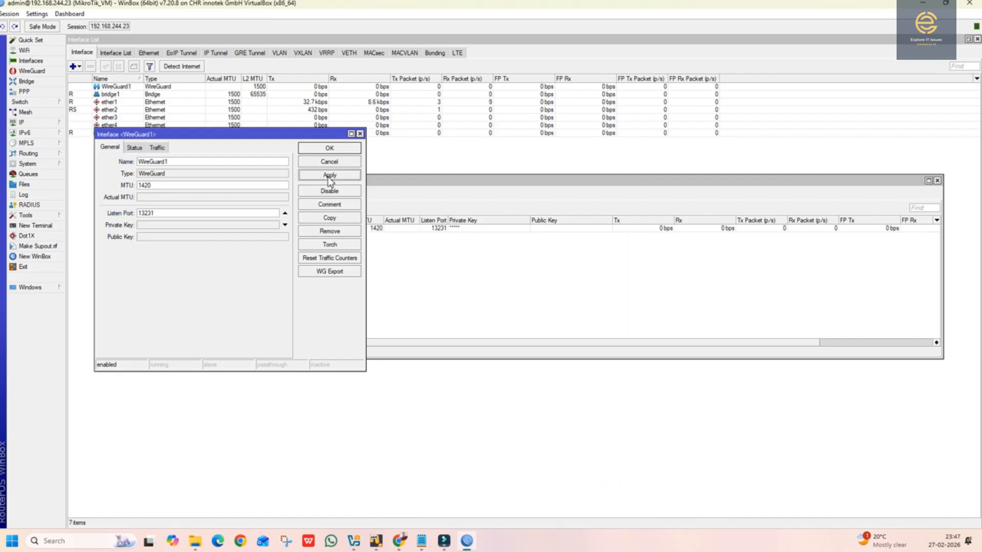
click(330, 149)
drag(338, 185, 317, 186)
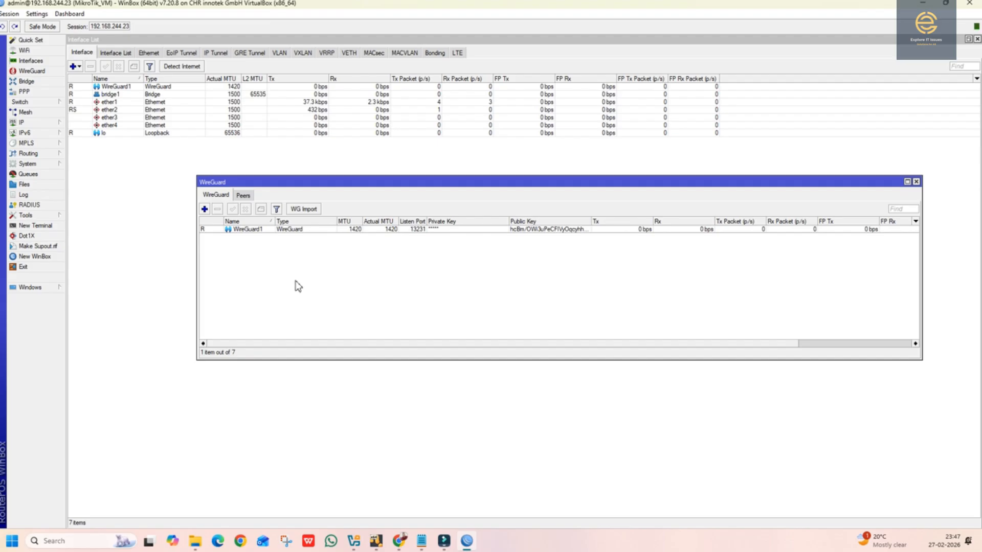
- Add the IP address 172.16.16.1/24 on the WireGuard1 interface and save it
click(56, 124)
click(84, 134)
drag(243, 272, 421, 285)
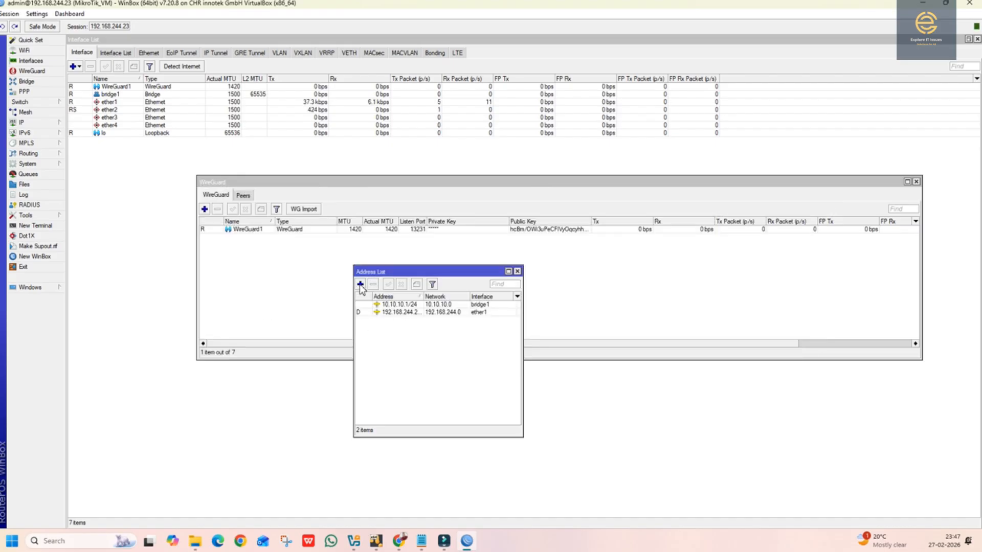
click(360, 285)
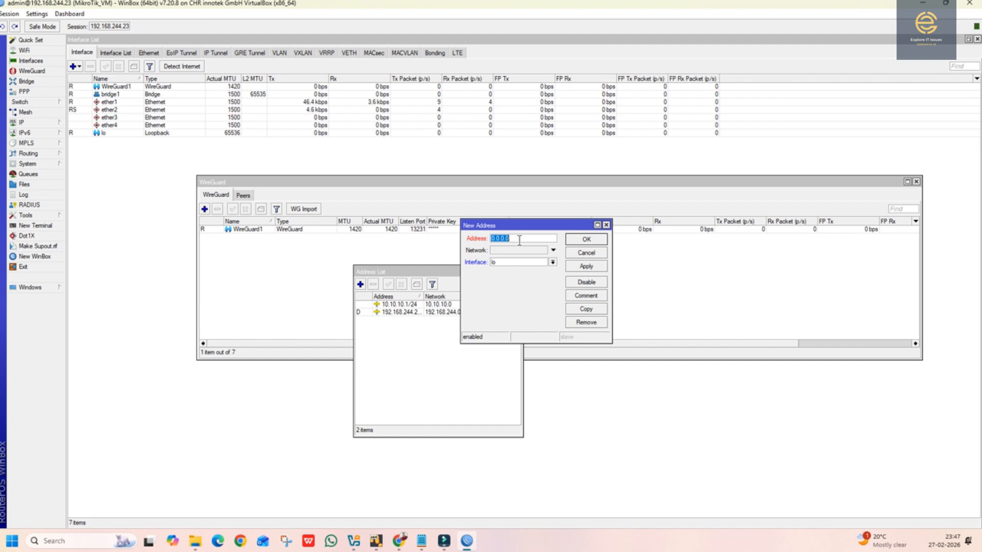
text(172.16.16.1/24)
click(553, 262)
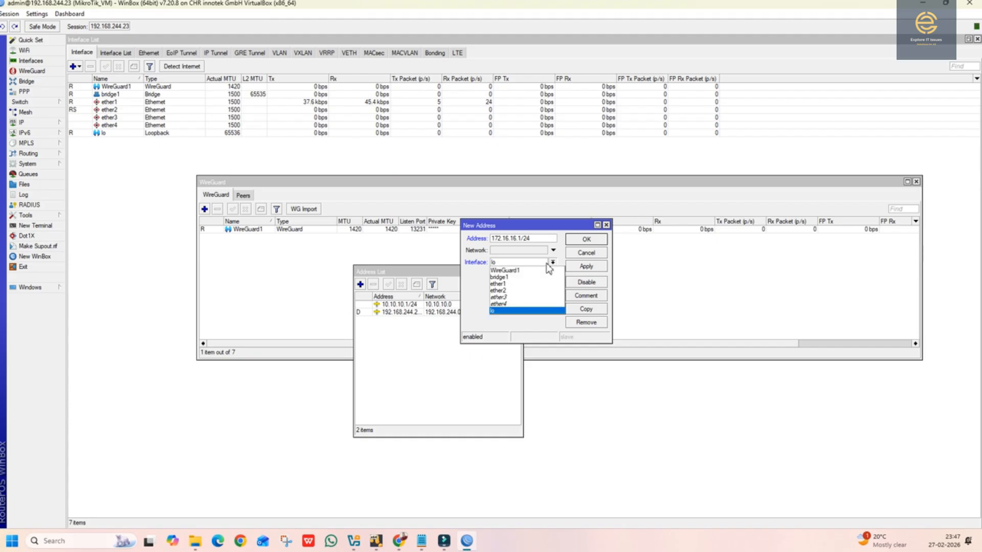
click(511, 271)
click(586, 268)
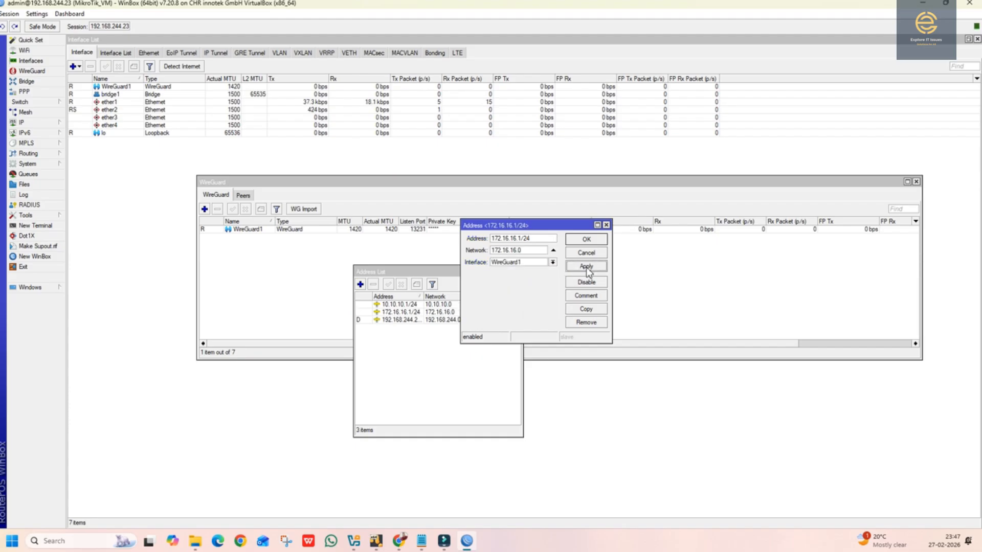
click(586, 239)
- Move the address list aside and show the WireGuard peers list
drag(472, 270, 614, 270)
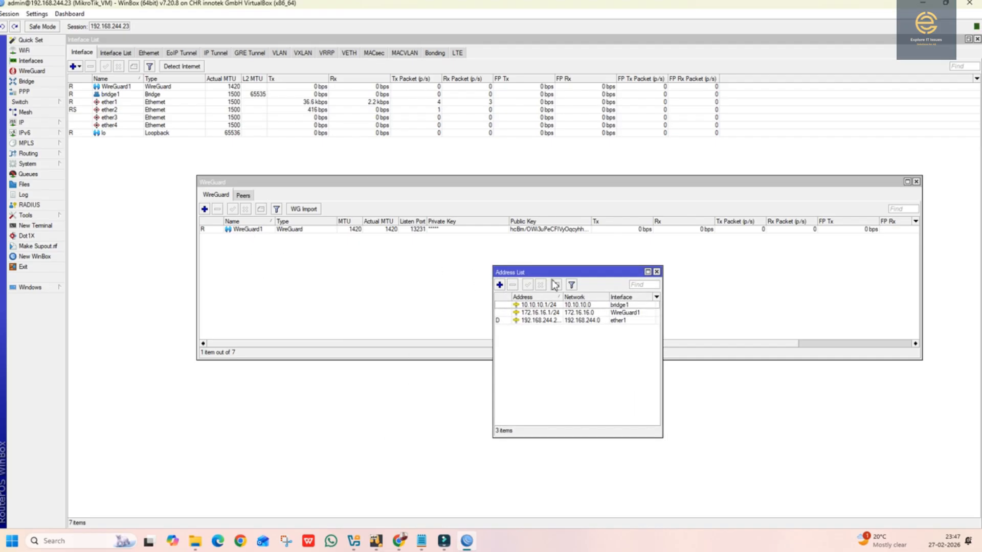
drag(538, 274, 477, 274)
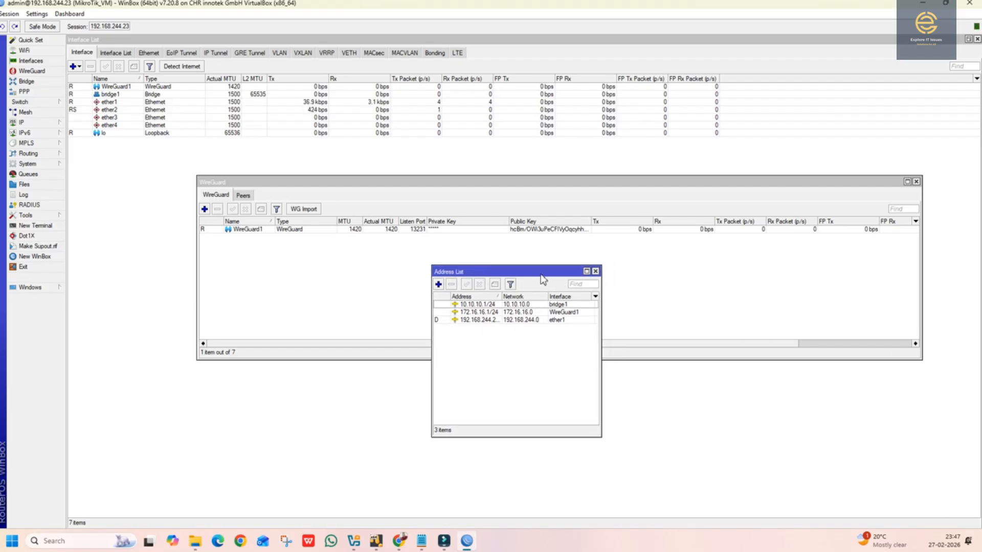
drag(512, 272, 284, 260)
click(244, 194)
click(401, 407)
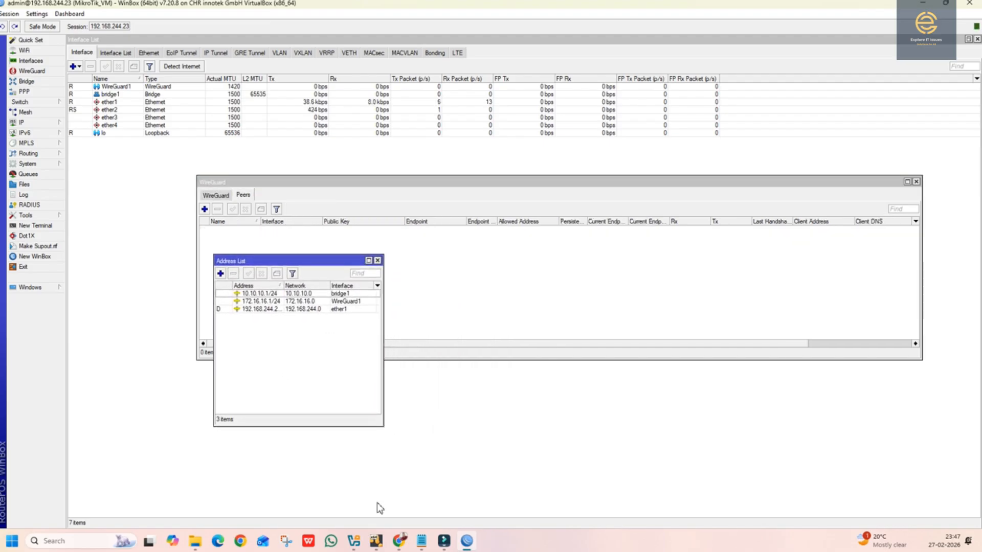
- Switch to the WireGuard installation page in Chrome and run the downloaded wireguard-installer (2).exe
mouse_move(399, 542)
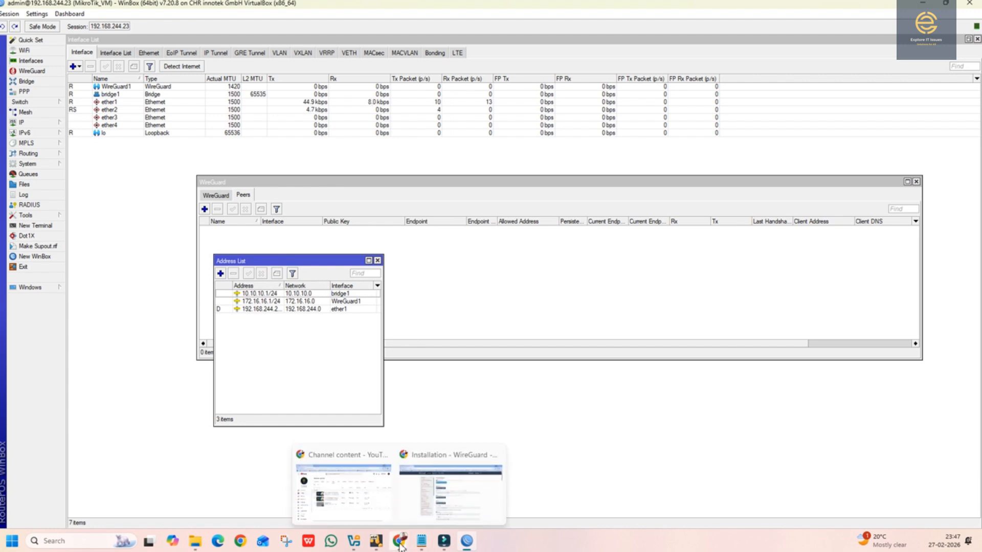
click(430, 486)
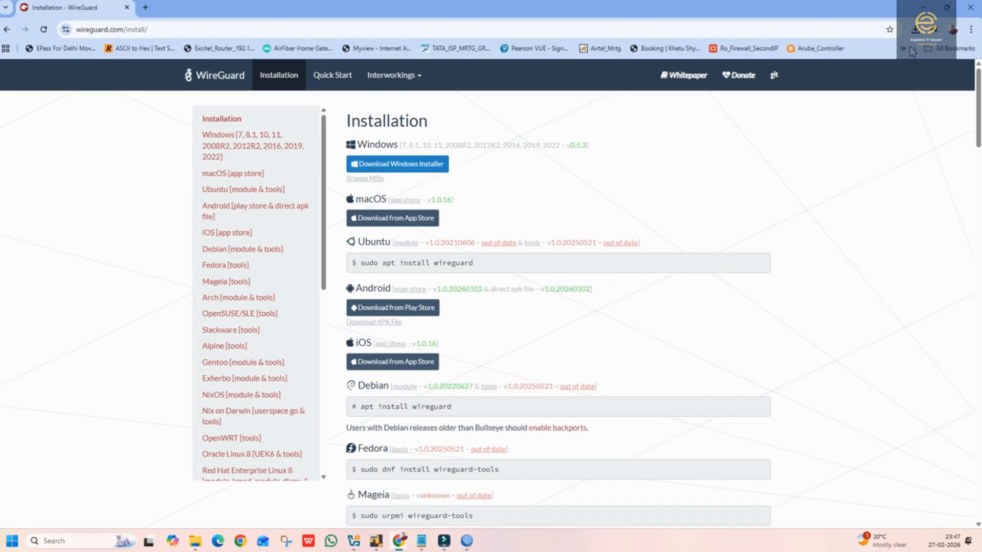
click(919, 31)
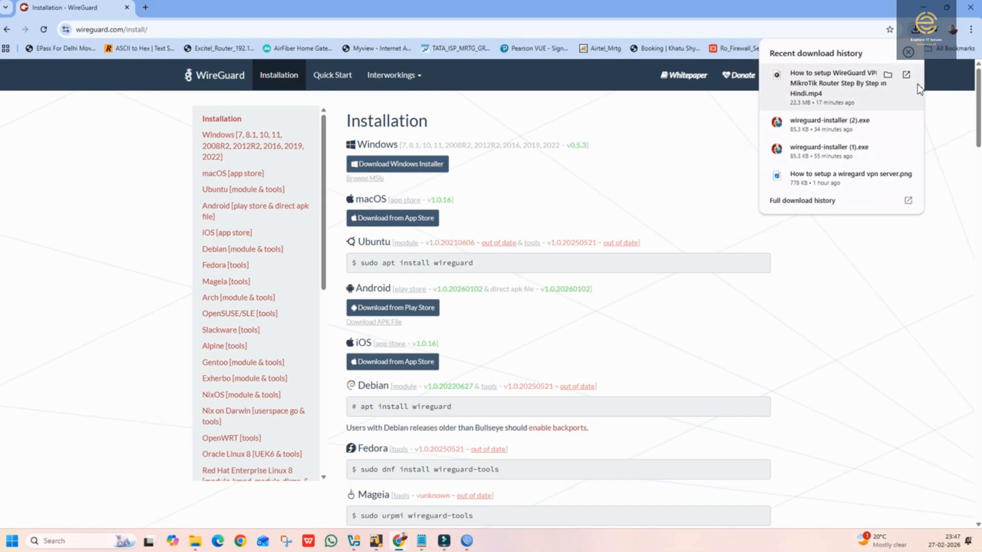
click(888, 123)
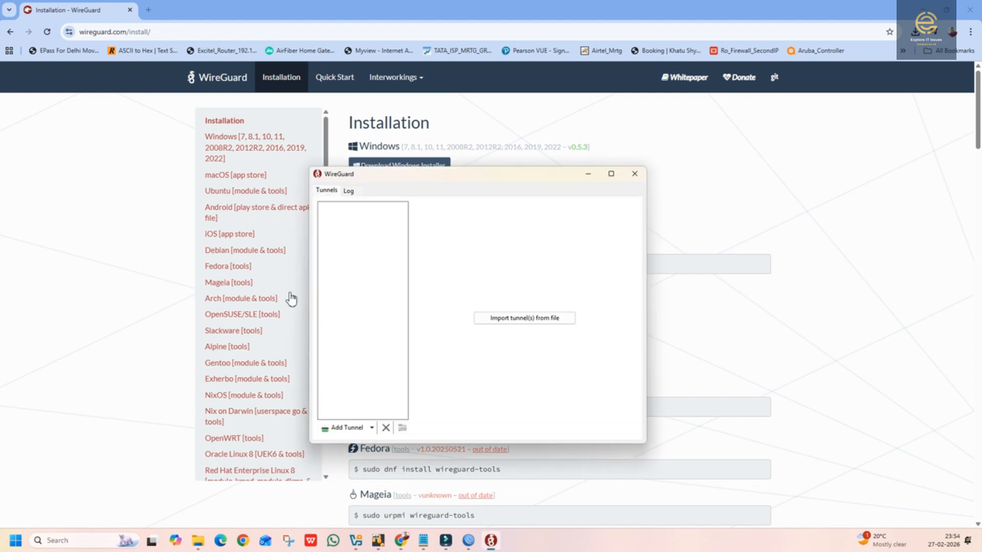
- Add an empty tunnel named Wg1 in the WireGuard desktop app
drag(416, 179, 503, 203)
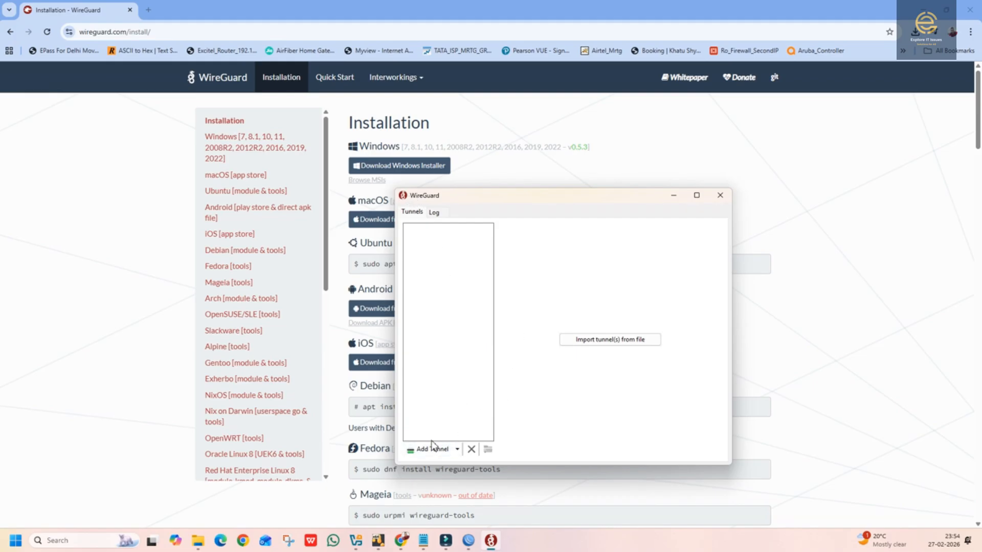
click(458, 451)
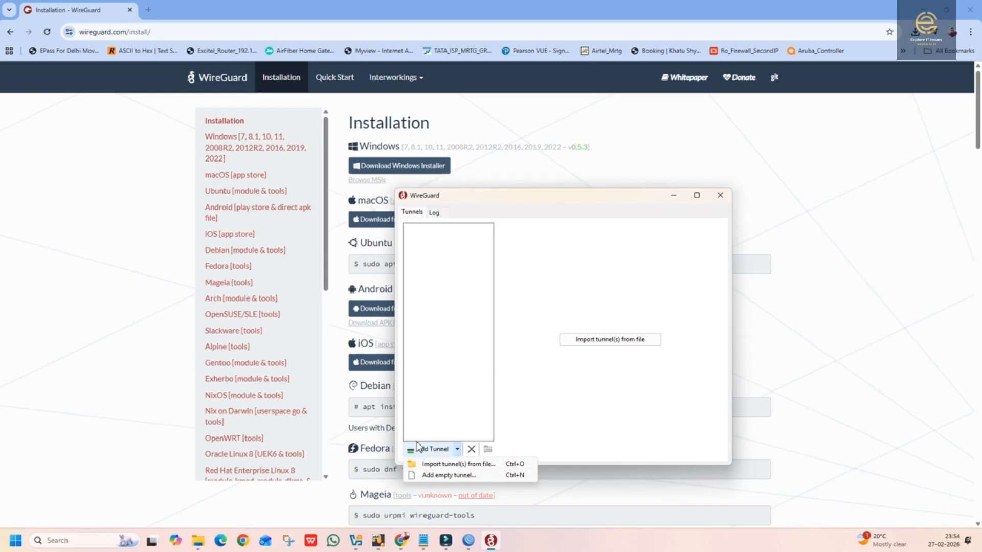
click(439, 475)
drag(513, 232, 434, 240)
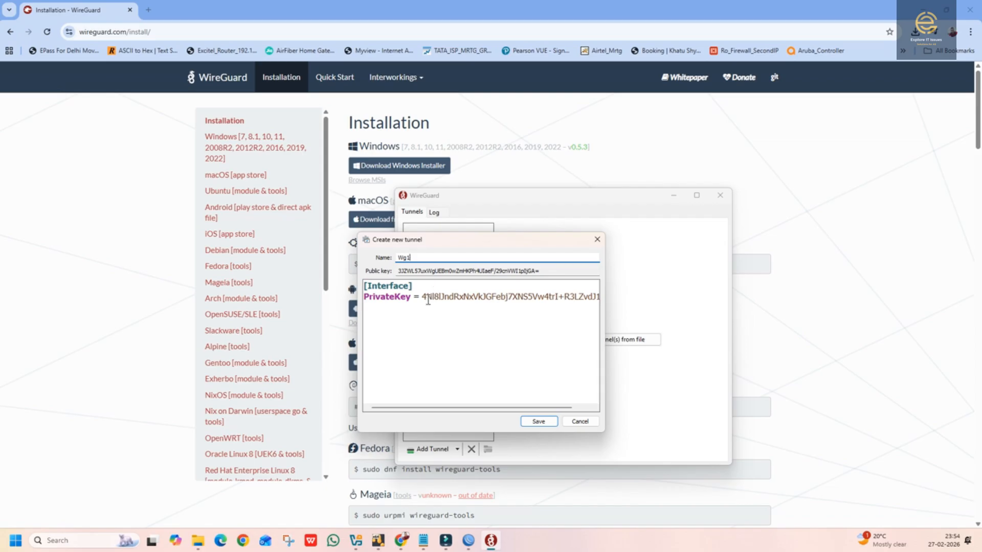
- Copy the complete private key from the Wg1 tunnel configuration
drag(425, 298, 604, 302)
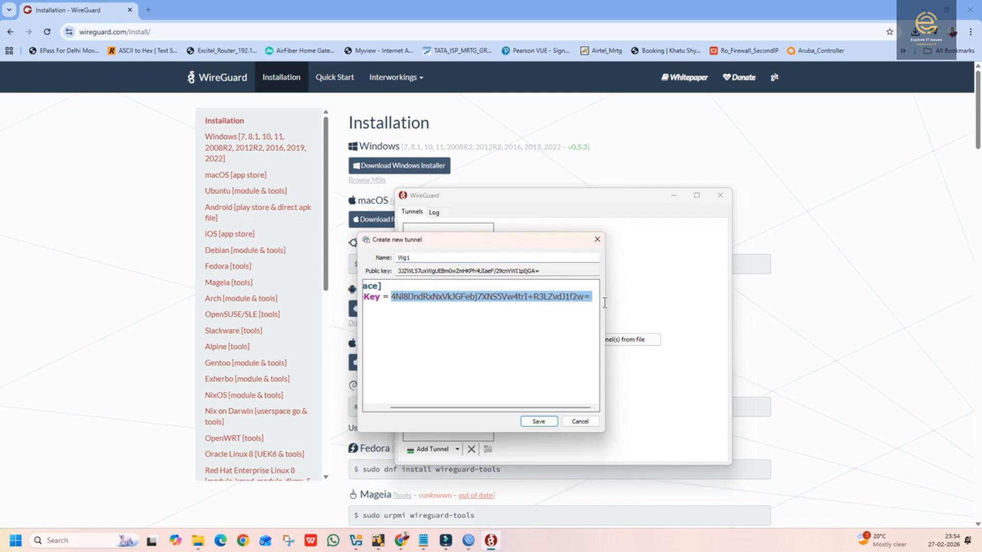
right_click(554, 301)
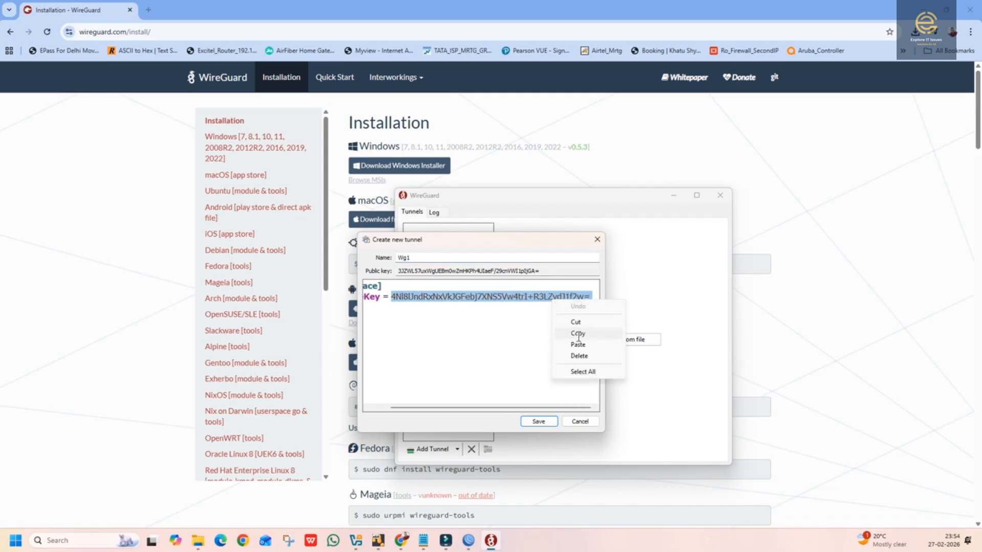
click(578, 334)
- Switch to WinBox and start a new WireGuard peer named wg1vpn on the WireGuard1 interface
click(469, 540)
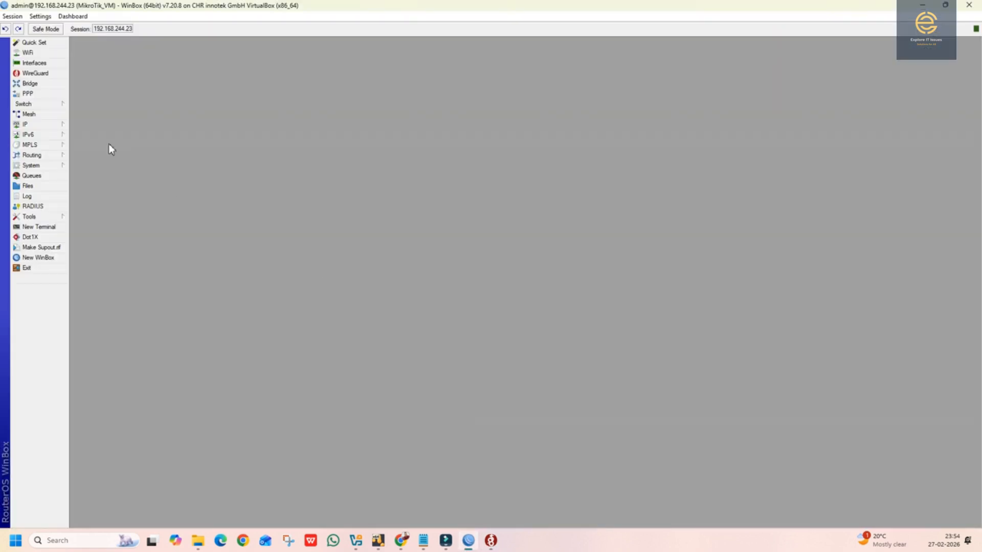
click(34, 74)
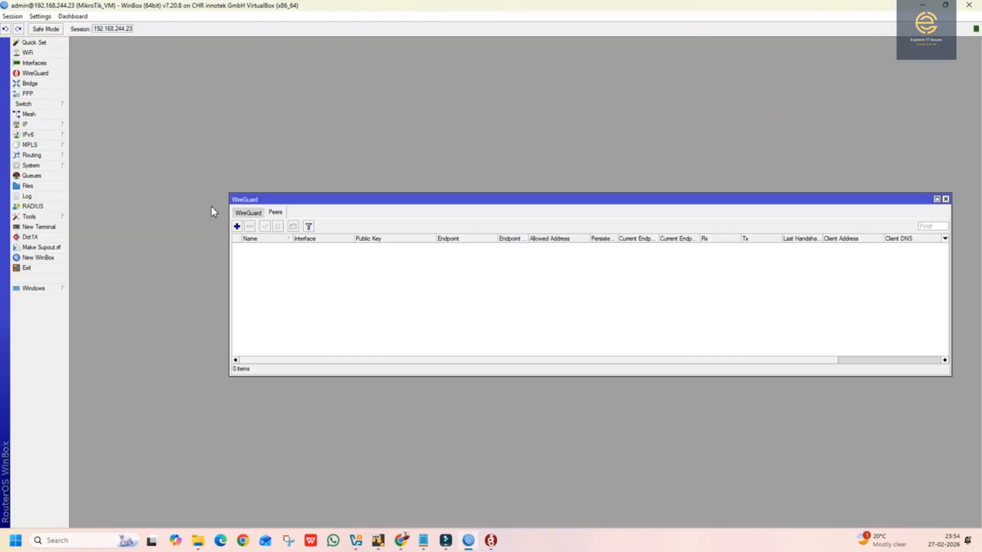
click(237, 227)
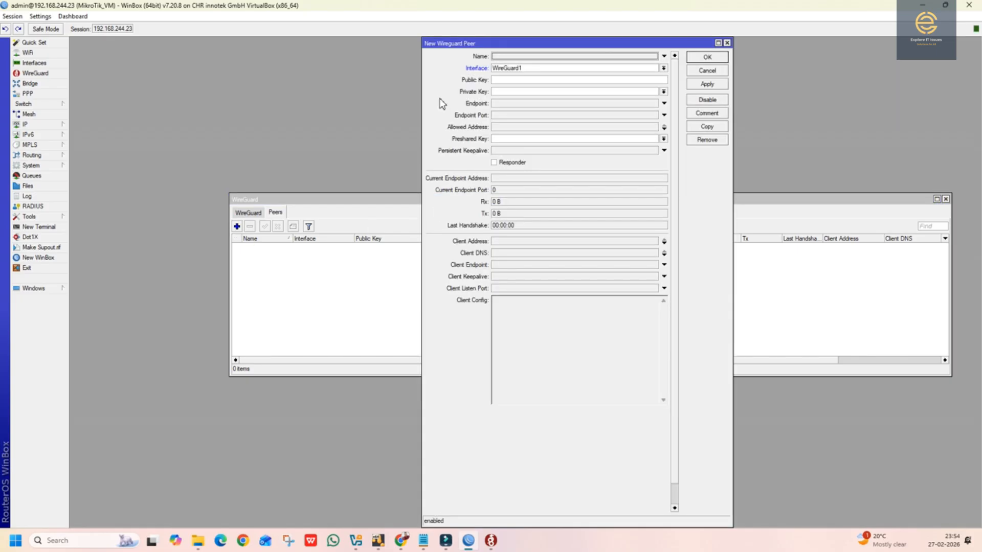
drag(475, 47, 445, 82)
click(467, 93)
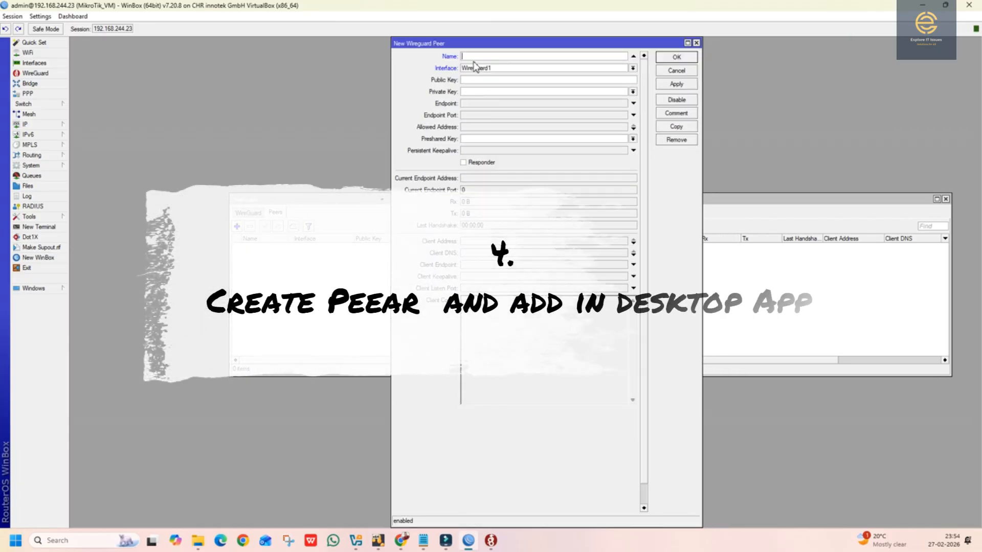
text(wg)
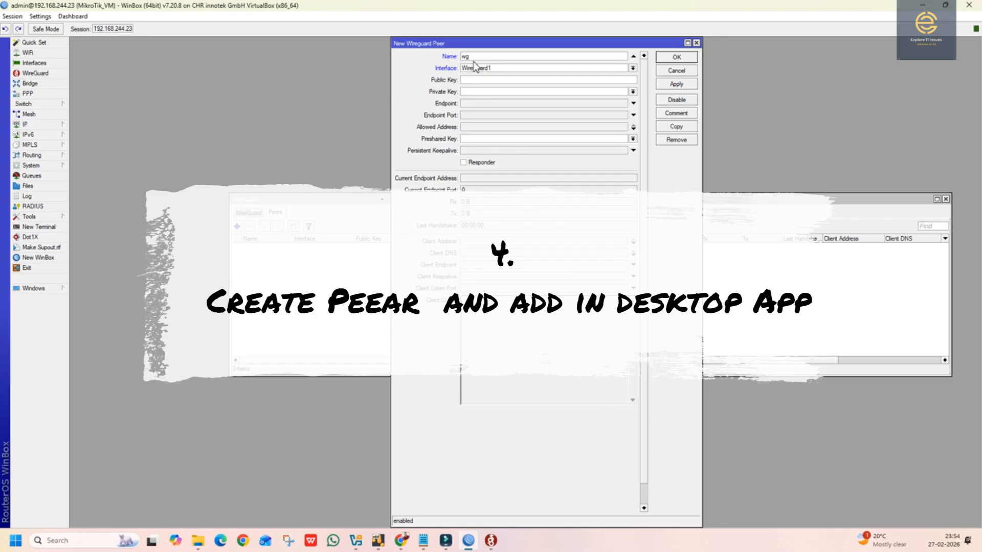
text(1vpn)
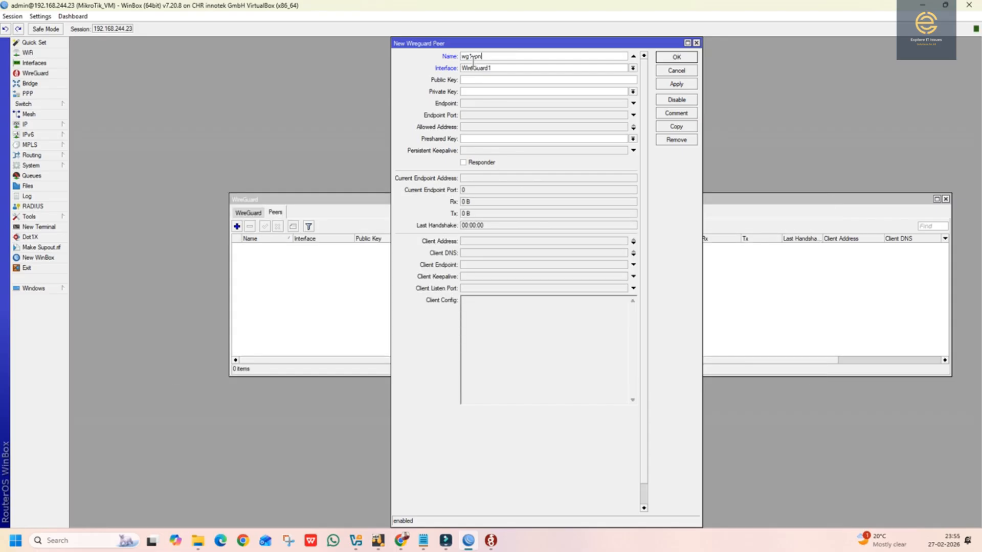
- Paste the copied key as the peer's public key, set the allowed address to 172.16.16.2 and save the peer
right_click(470, 84)
click(491, 111)
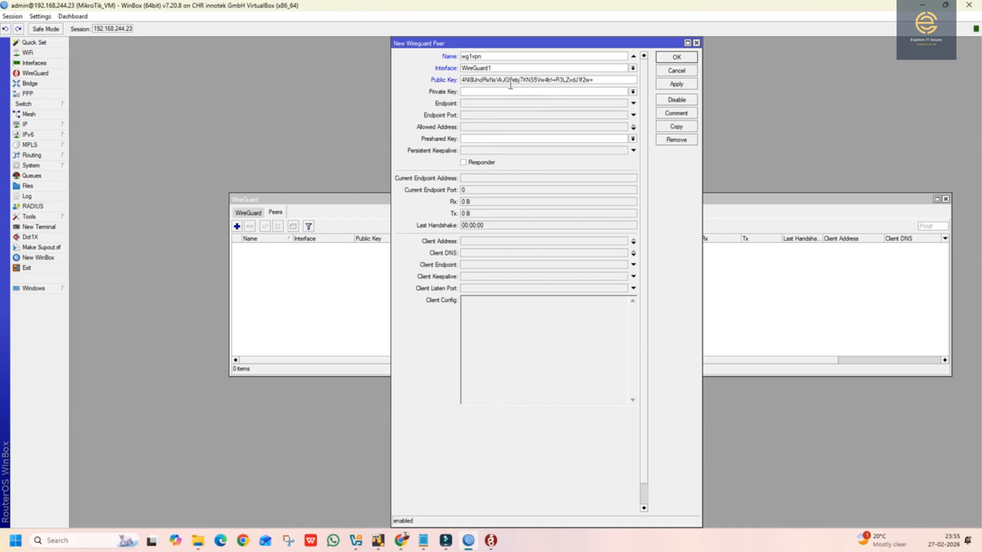
click(470, 128)
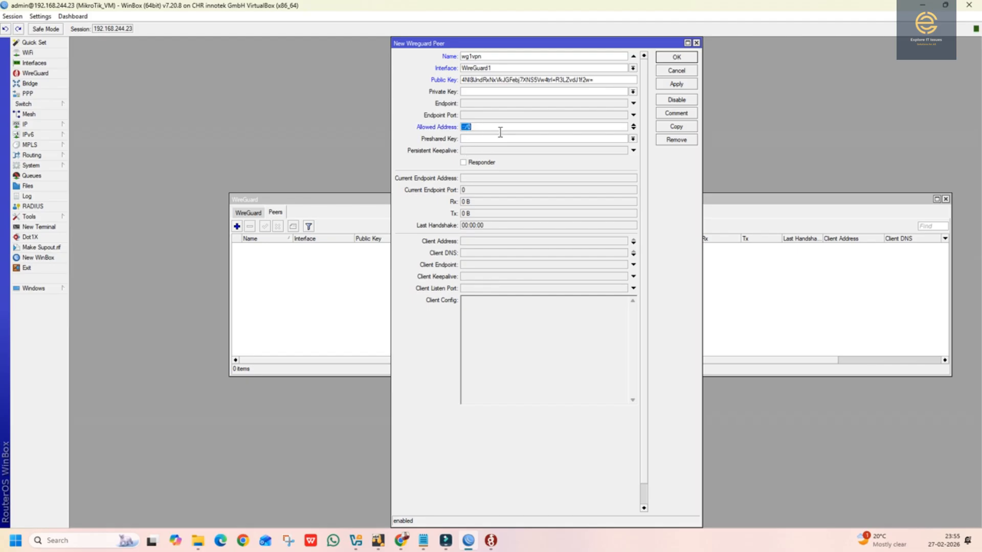
text(172.16.16.2)
click(676, 84)
click(678, 60)
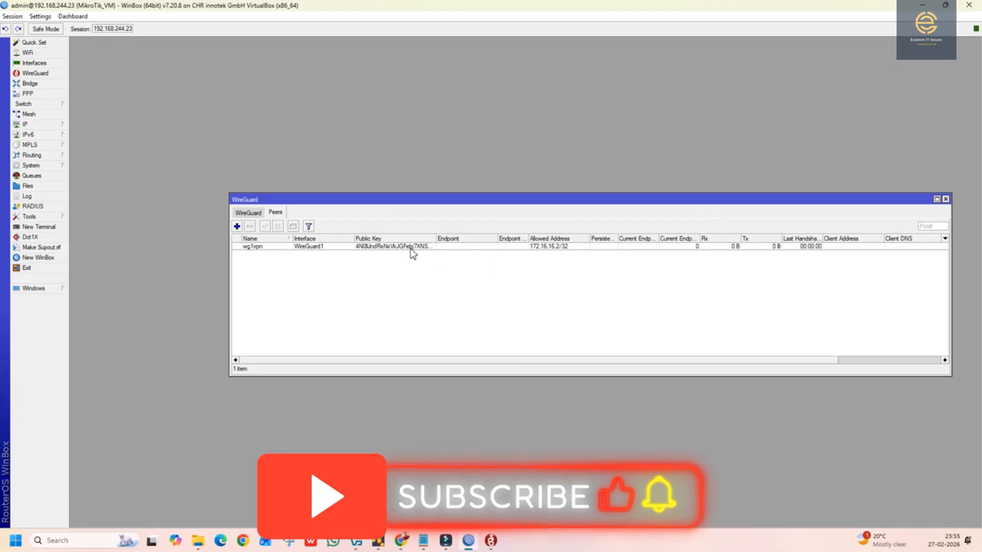
- Return to the Wg1 tunnel in the WireGuard app and paste the configuration template with Address, DNS and [Peer] entries below the private key
mouse_move(490, 546)
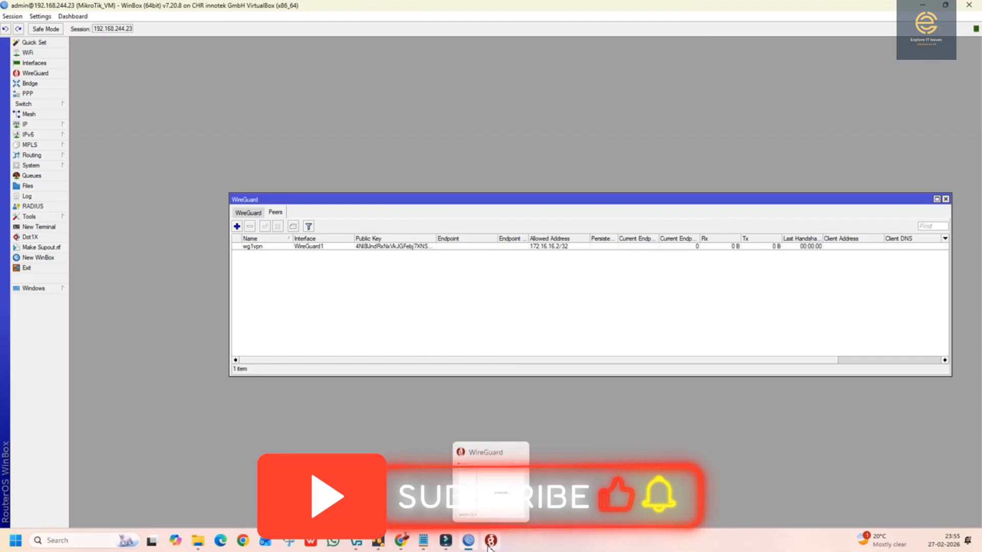
click(505, 499)
click(450, 351)
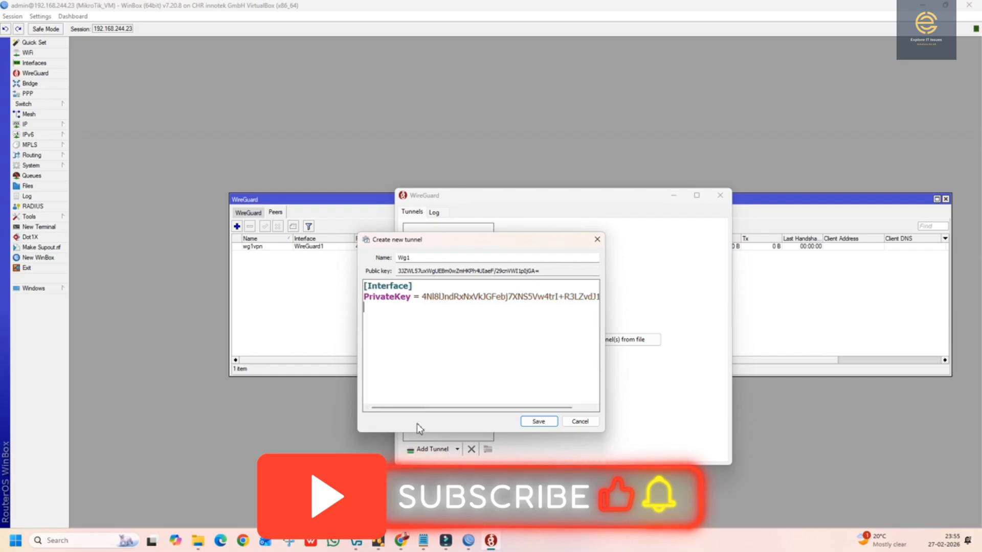
click(424, 541)
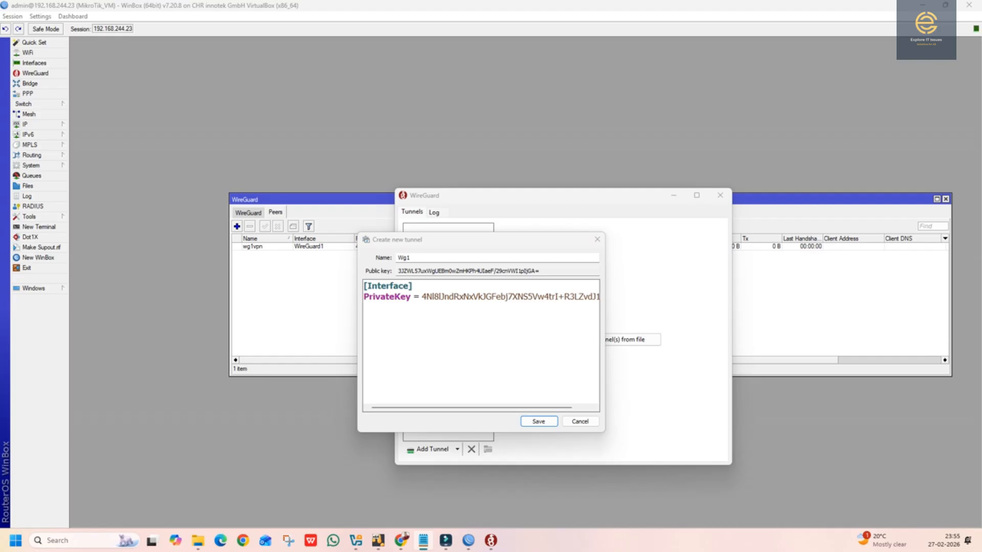
click(389, 317)
right_click(389, 316)
click(409, 365)
- Delete the duplicate empty Privatekey line from the Wg1 tunnel configuration
drag(425, 310, 364, 308)
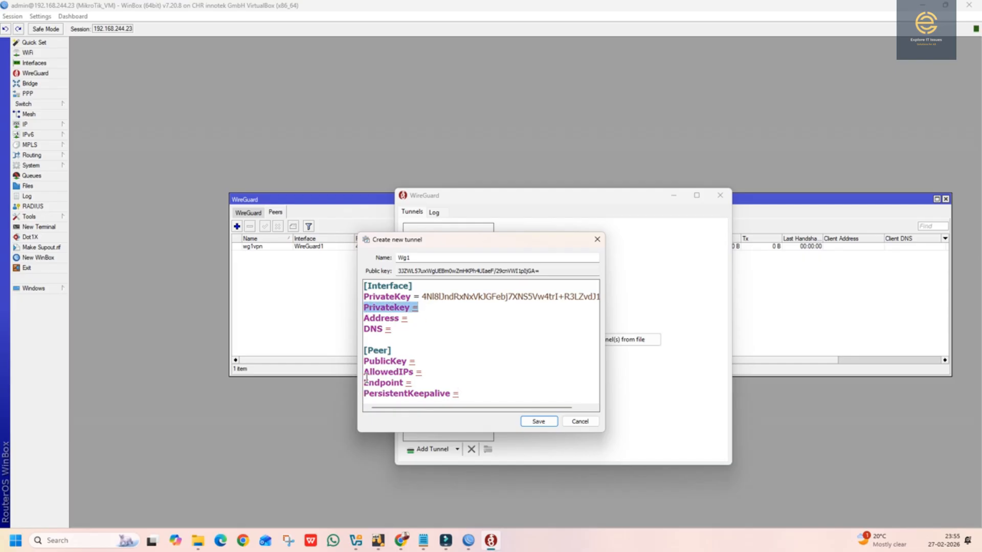
key(BackSpace)
key(BackSpace)
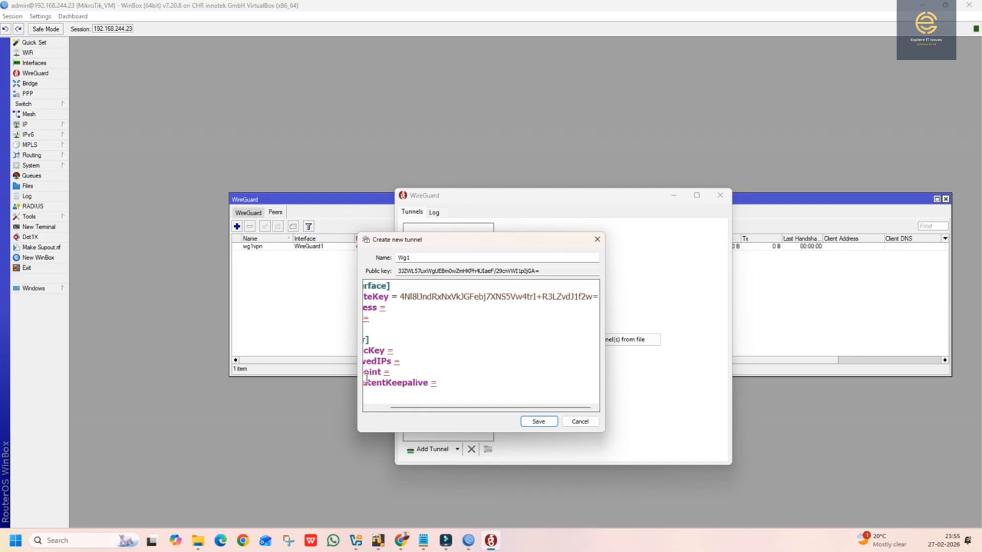
drag(391, 409, 371, 409)
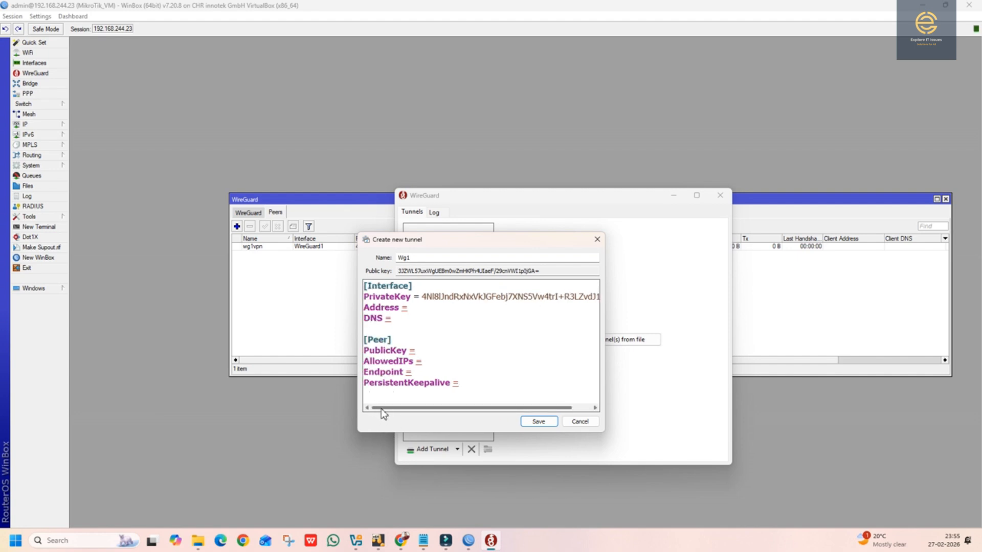
- Set the Wg1 tunnel's interface Address to 172.16.16.2 and its DNS to 8.8.8.8
text(.16.16.2)
click(416, 318)
text(8.8.8.8)
- Switch to WinBox, open the WireGuard1 interface's settings and copy its public key
mouse_move(468, 541)
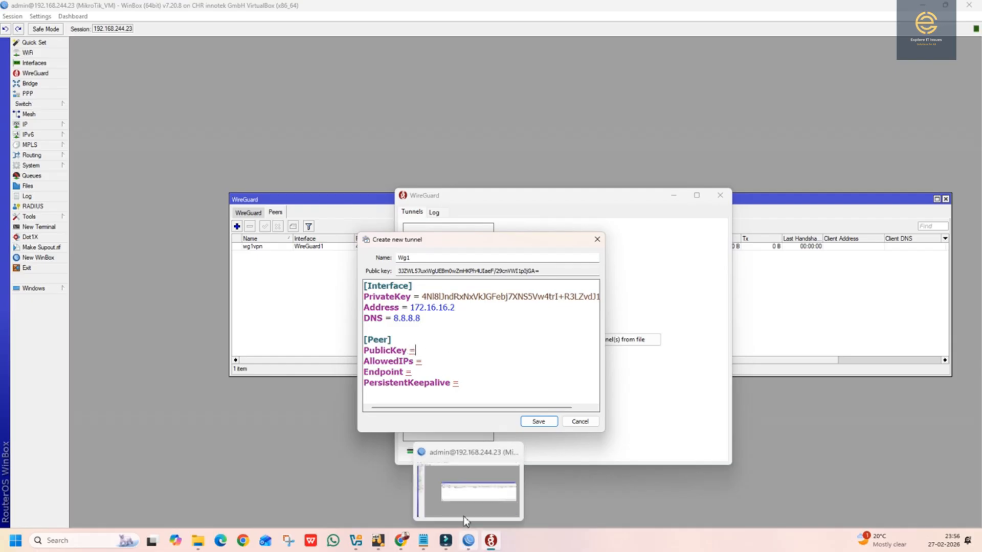
click(463, 516)
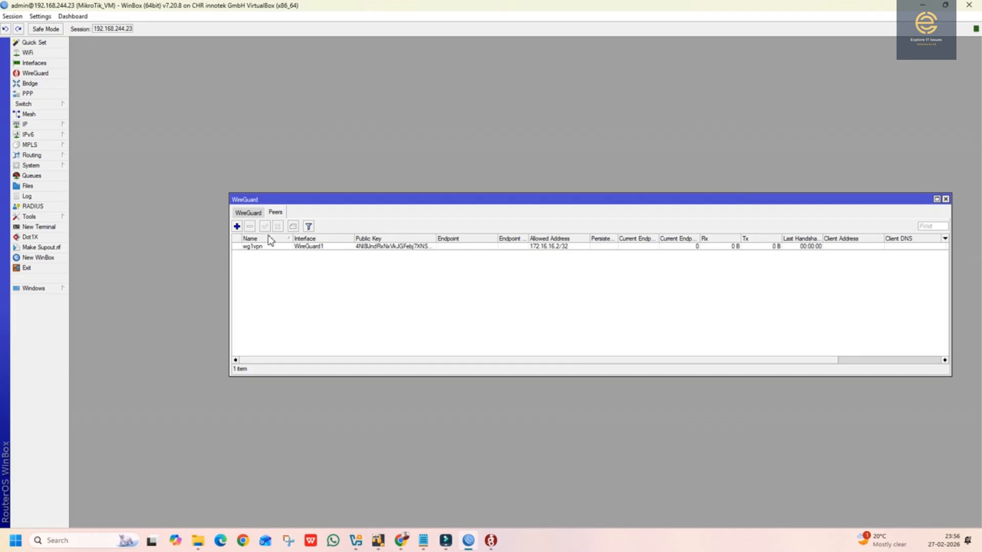
click(244, 216)
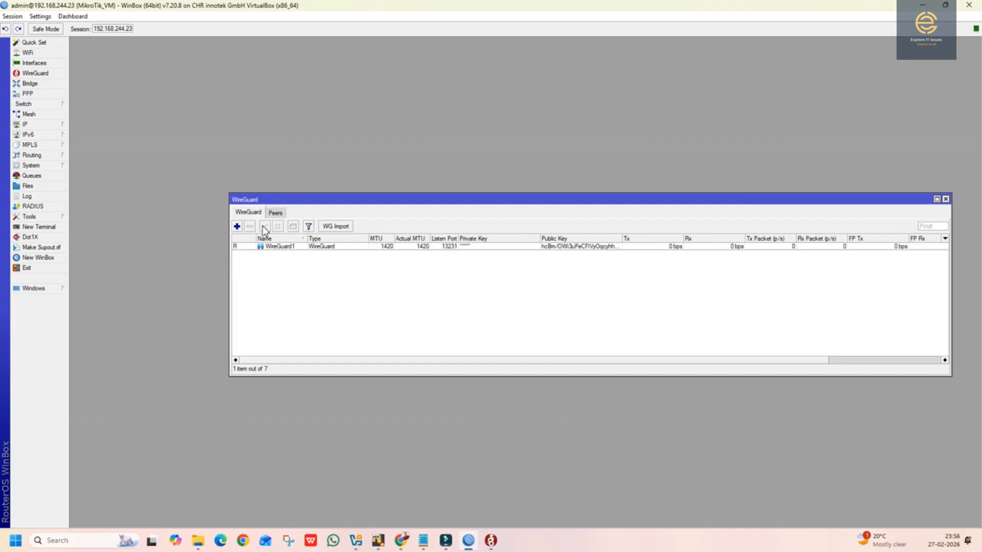
double_click(297, 247)
double_click(246, 238)
drag(281, 240, 144, 241)
right_click(150, 243)
click(194, 253)
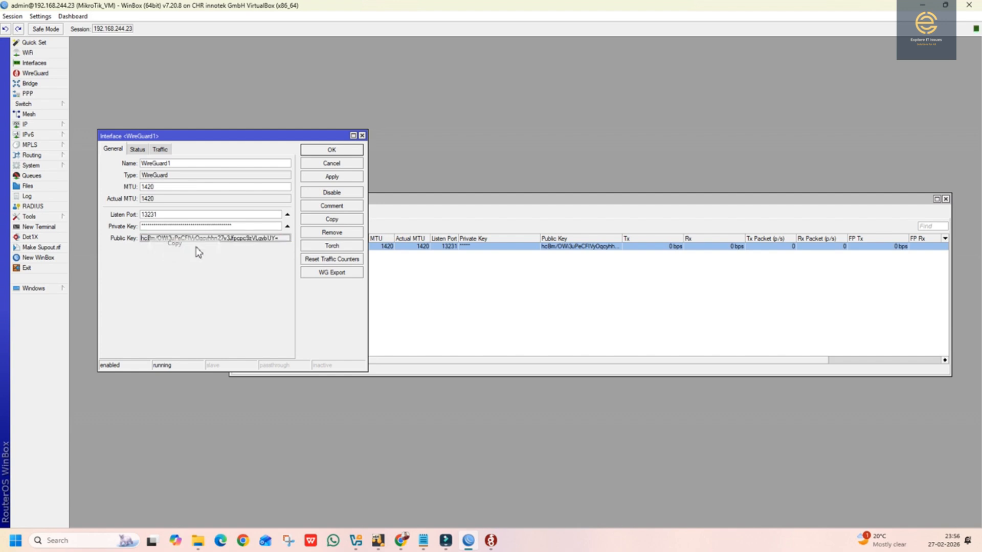
- Return to the WireGuard app, paste the copied key as the [Peer] PublicKey and set AllowedIPs to 0.0.0.0/0
click(491, 541)
click(426, 353)
right_click(425, 355)
click(460, 398)
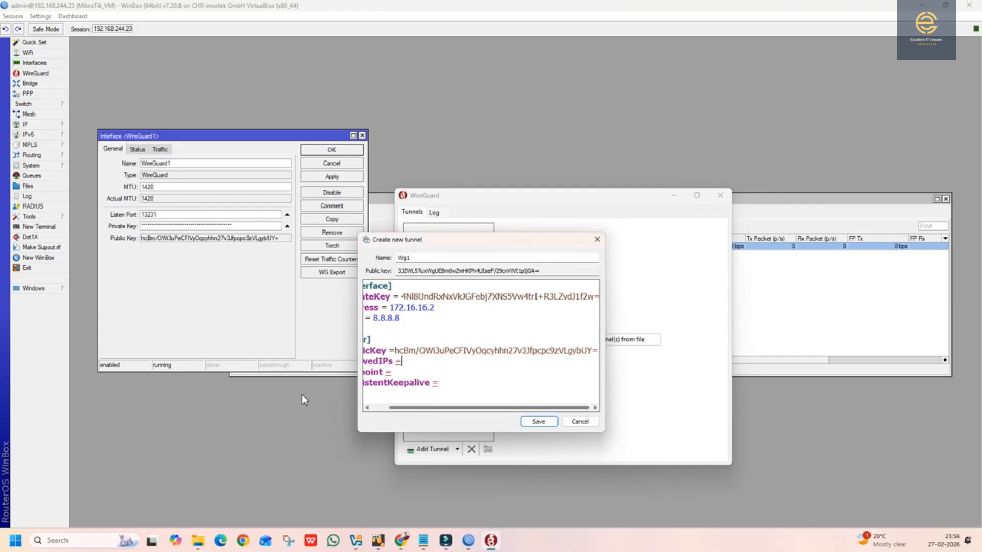
drag(392, 407, 345, 408)
click(388, 408)
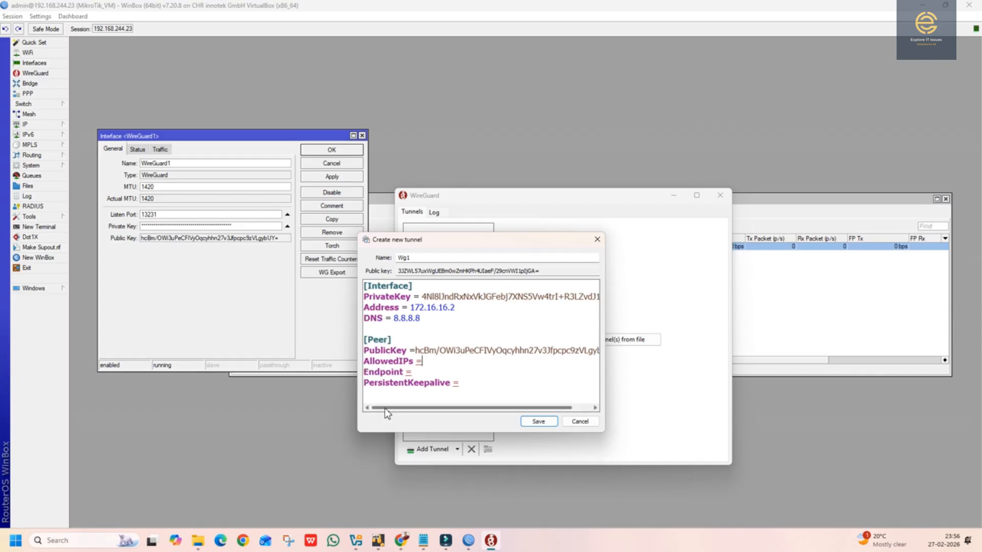
text(0.0.0.0/0)
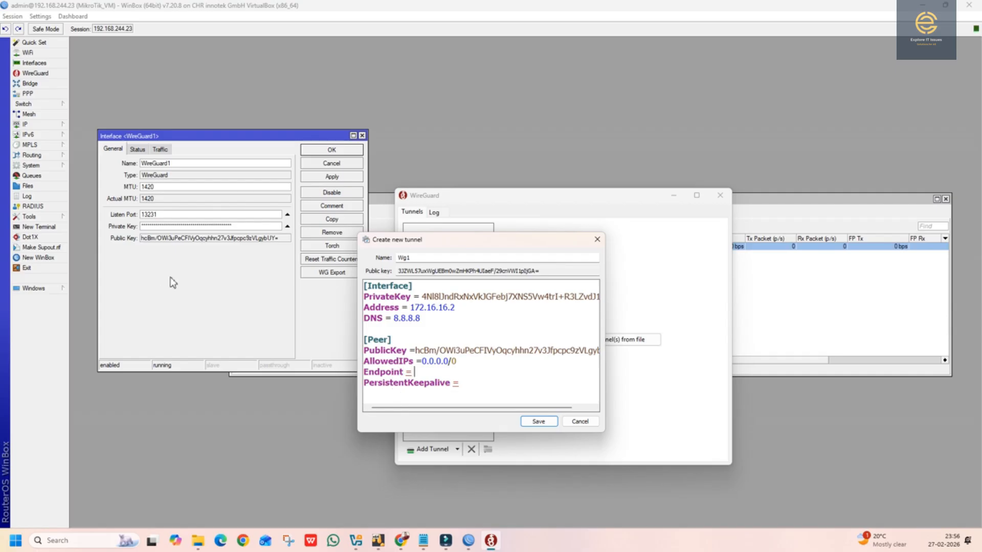
- Switch to WinBox and copy the router's Internet IP address from Quick Set
click(33, 43)
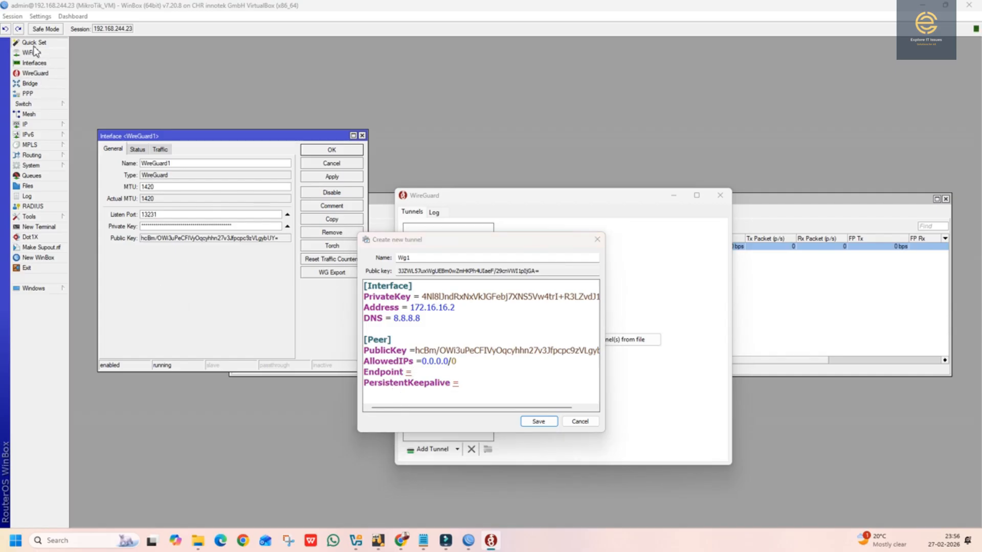
double_click(522, 199)
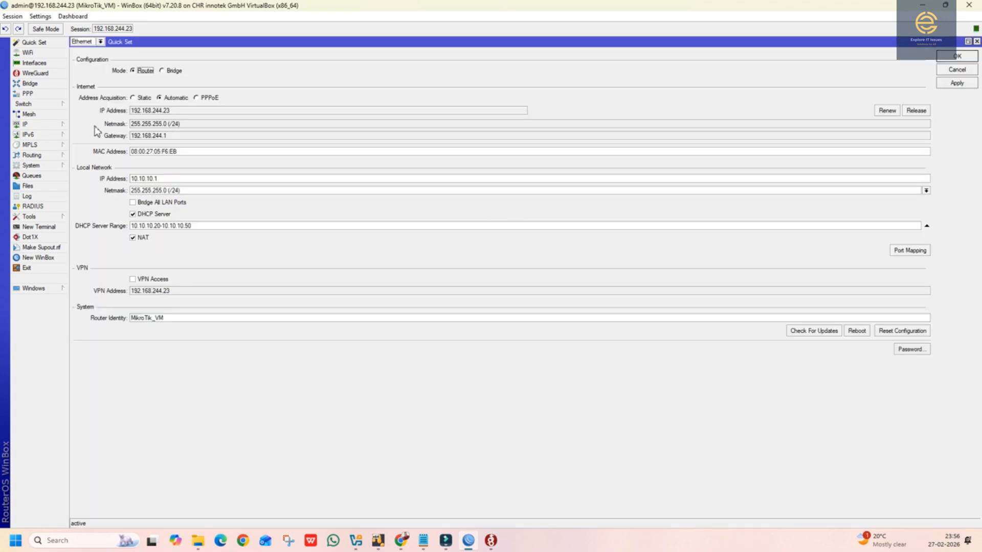
drag(176, 110, 134, 111)
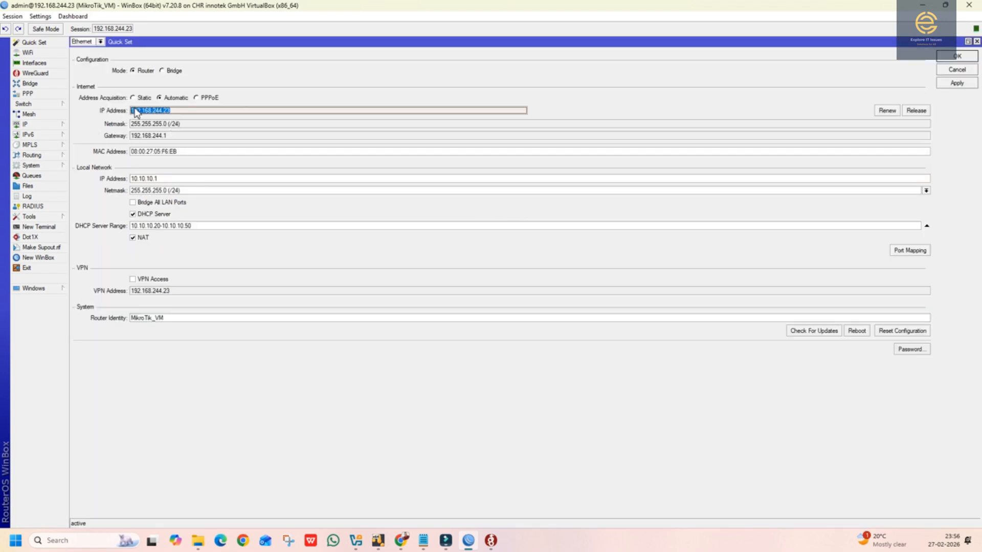
right_click(141, 110)
click(162, 114)
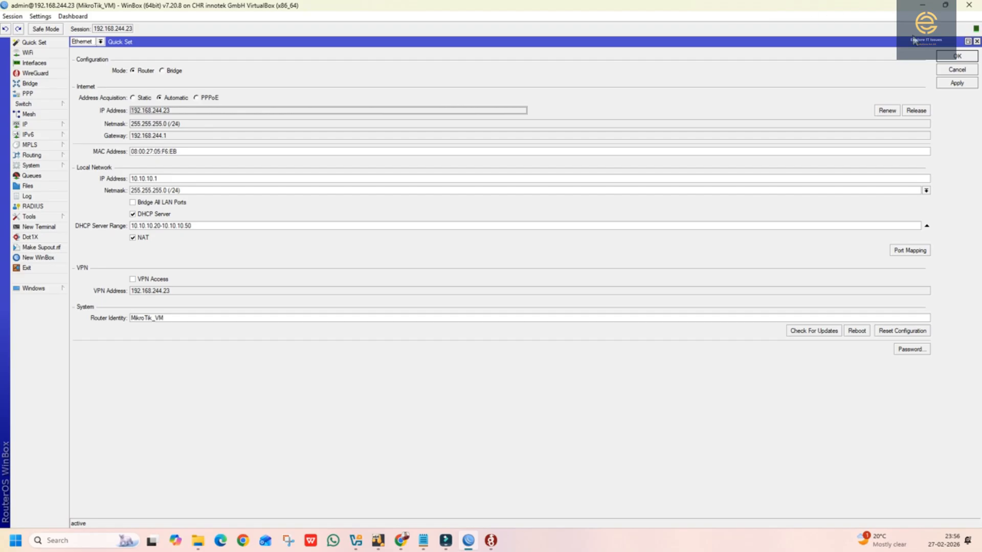
- Set the tunnel's peer Endpoint to 192.168.244.23:13231 in the WireGuard app, checking the port against the WireGuard1 interface's listen port in WinBox
click(490, 541)
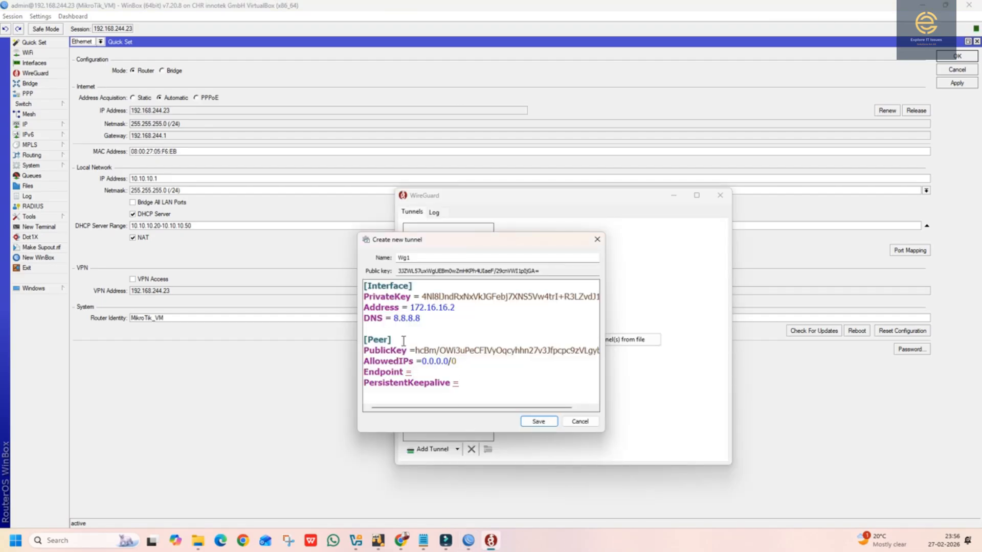
right_click(423, 370)
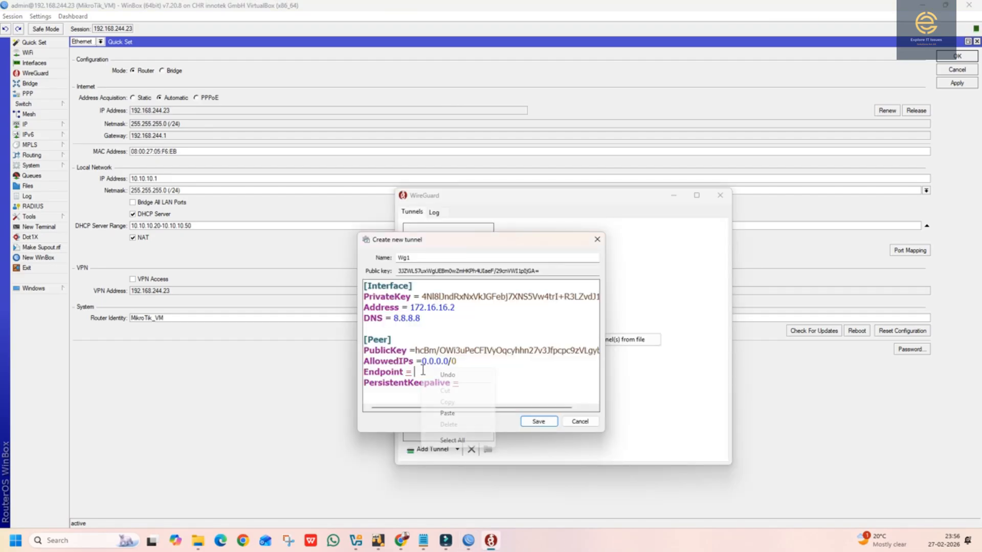
click(450, 410)
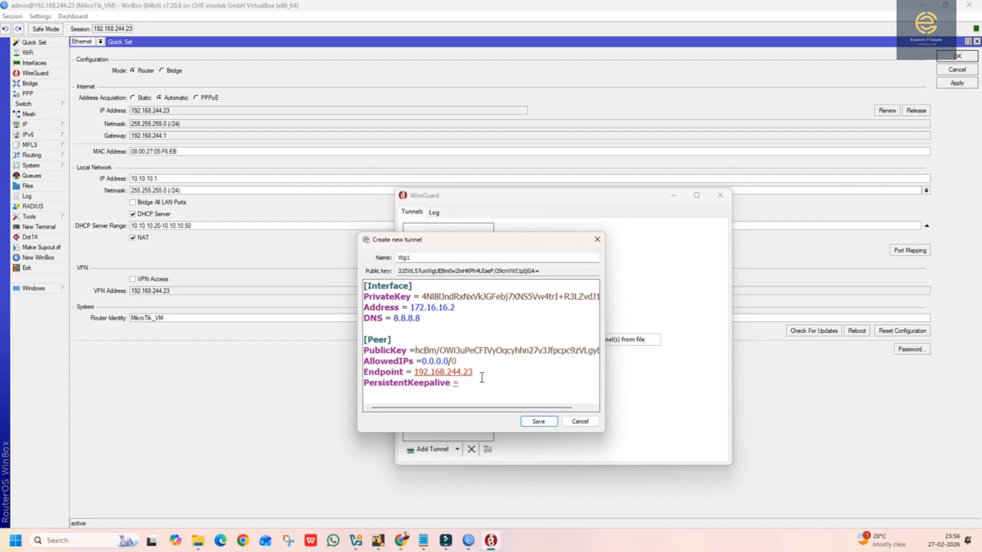
text(:13231)
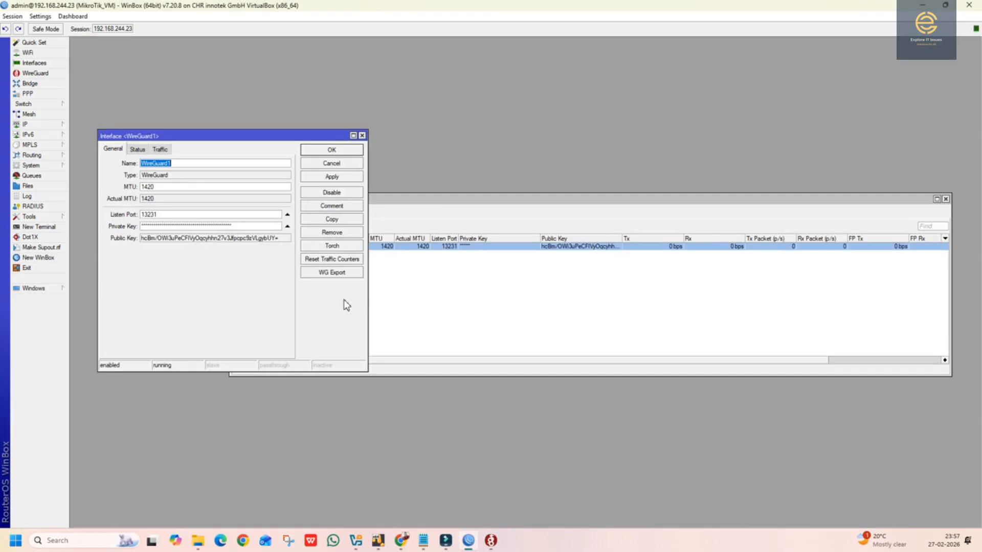
double_click(164, 215)
click(486, 543)
click(506, 377)
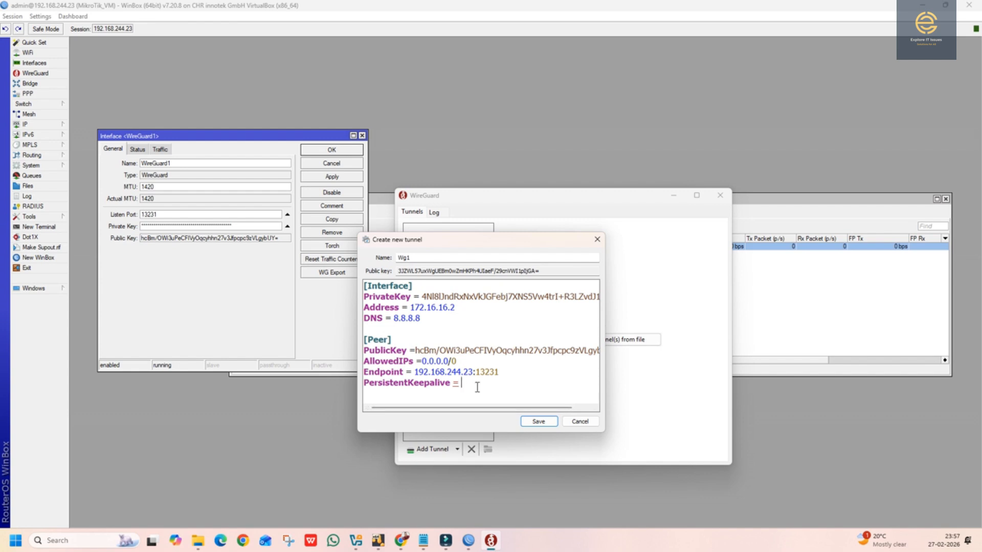
- Set PersistentKeepalive to 10, review the complete configuration and save the Wg1 tunnel
text(10)
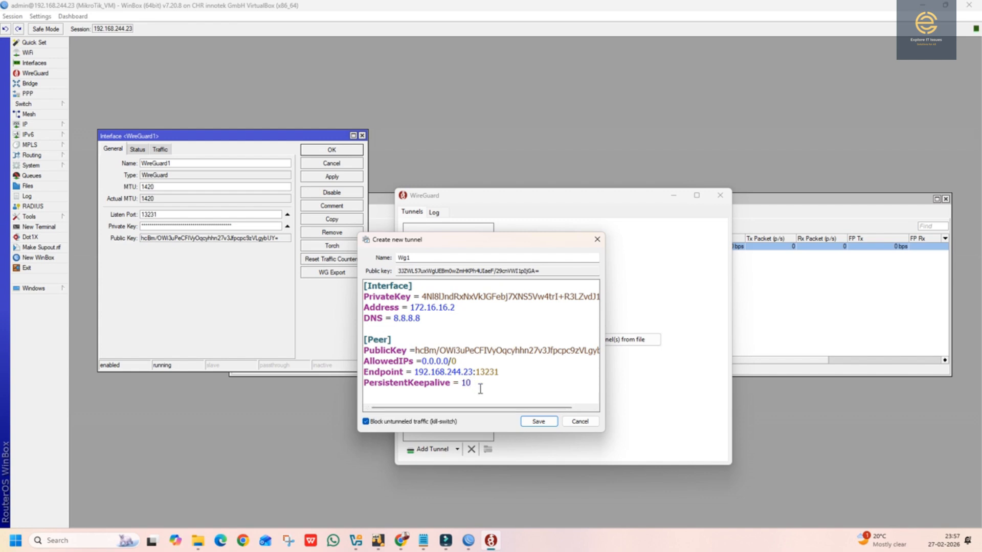
drag(488, 383, 362, 290)
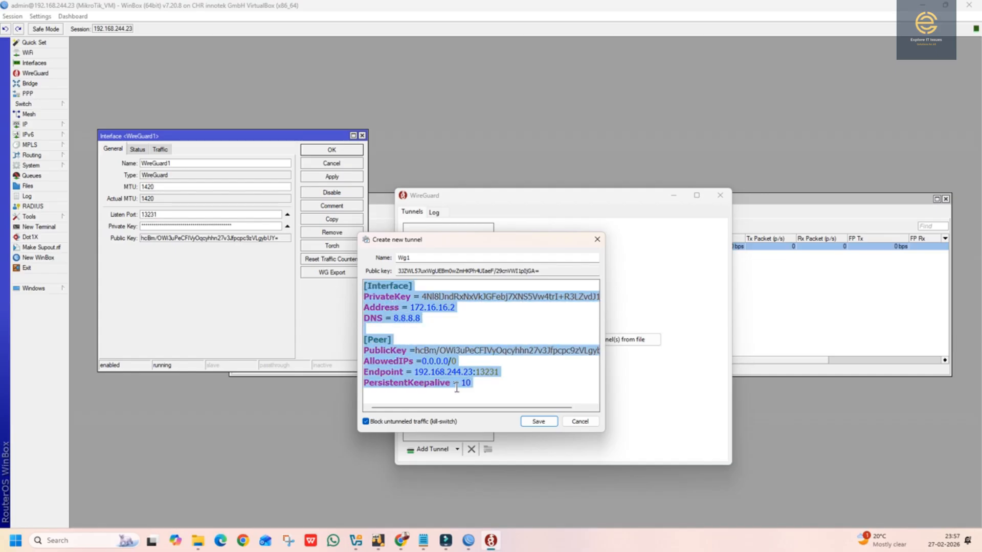
drag(487, 392, 359, 298)
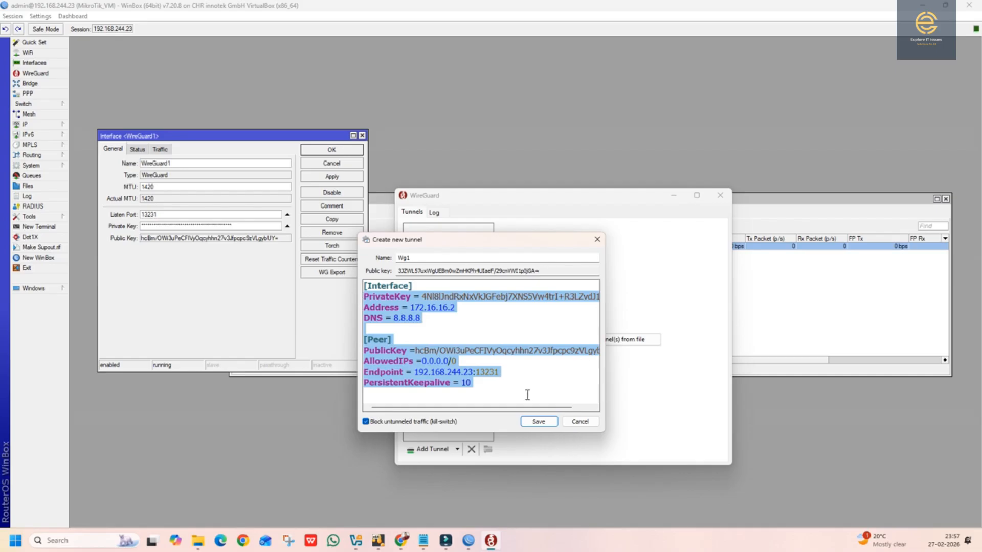
click(538, 422)
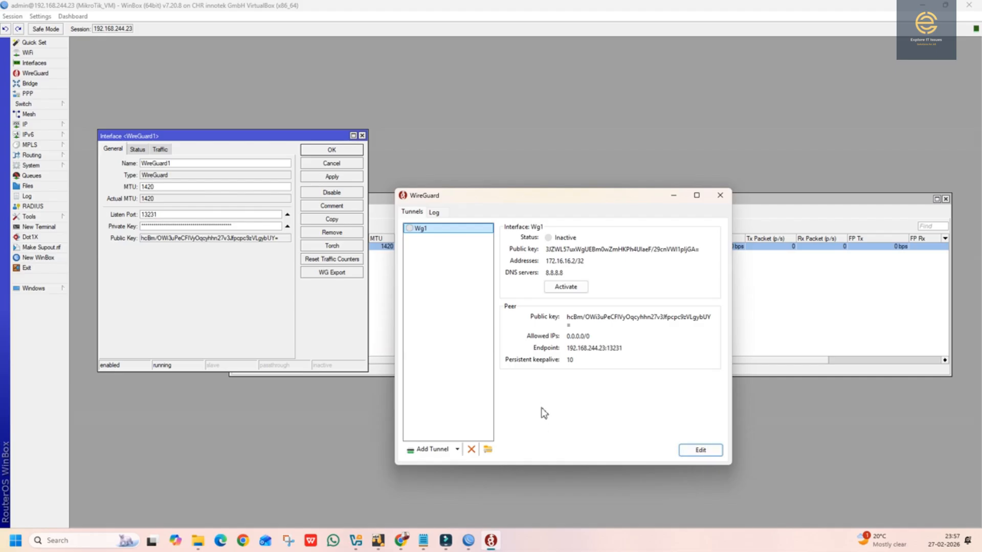
- Activate the Wg1 tunnel and check its transfer counters and assigned address
drag(507, 198, 533, 160)
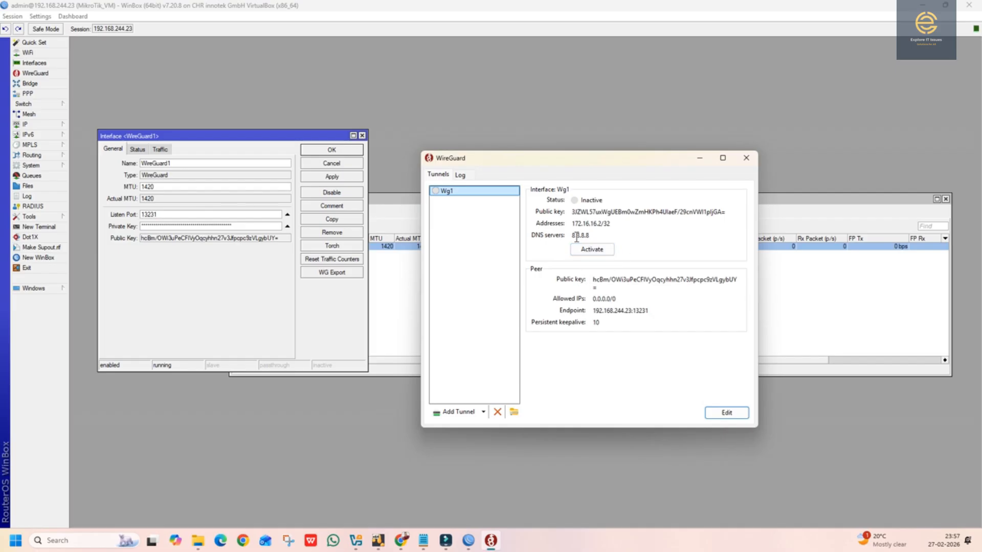
click(598, 253)
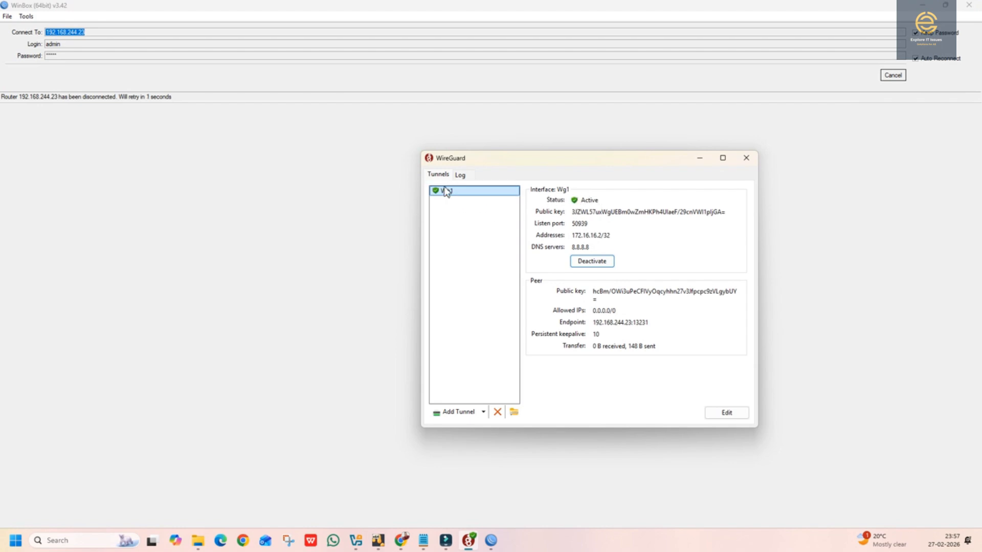
drag(593, 347, 673, 348)
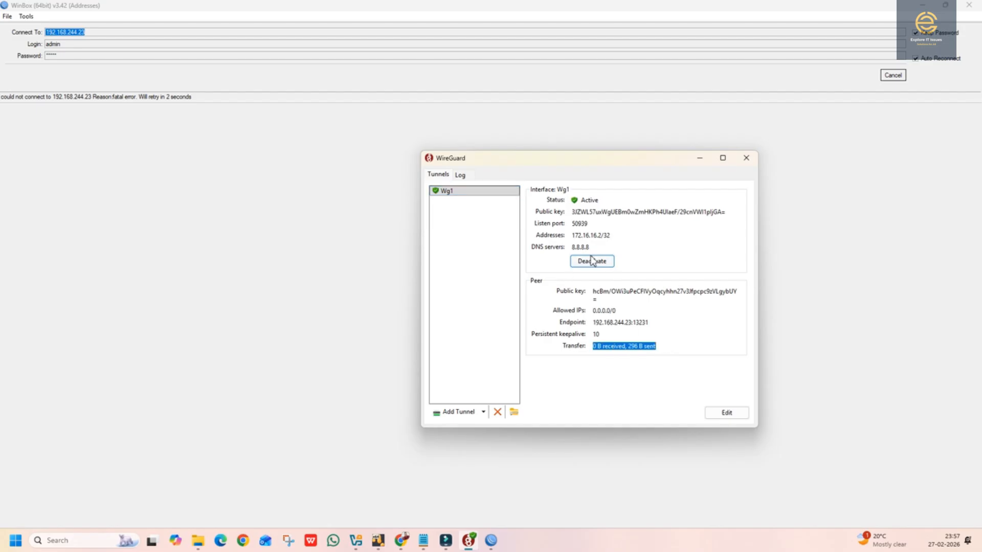
drag(566, 237, 611, 242)
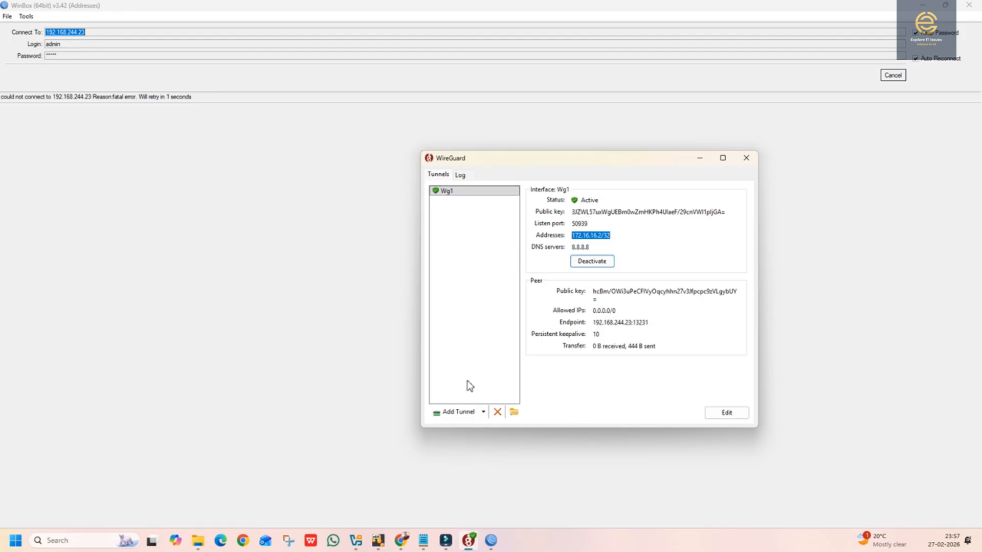
- Switch to Command Prompt by searching Windows for cmd, and move its window towards the middle of the desktop
click(98, 542)
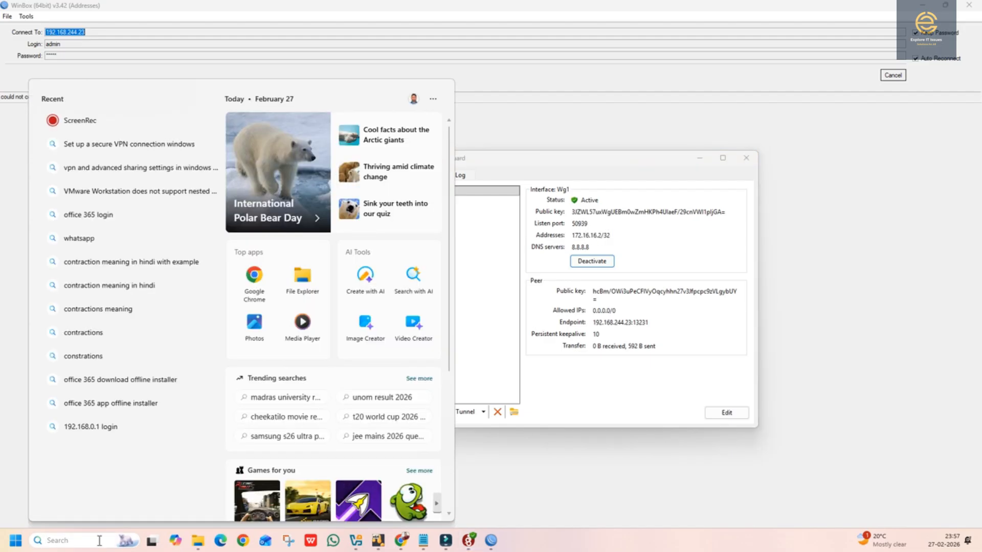
text(cm)
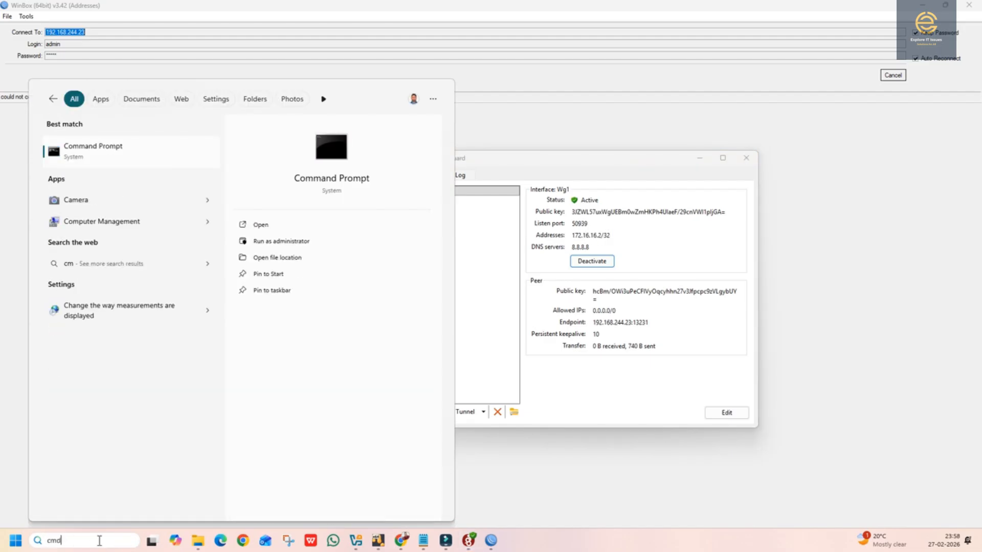
text(d)
key(Return)
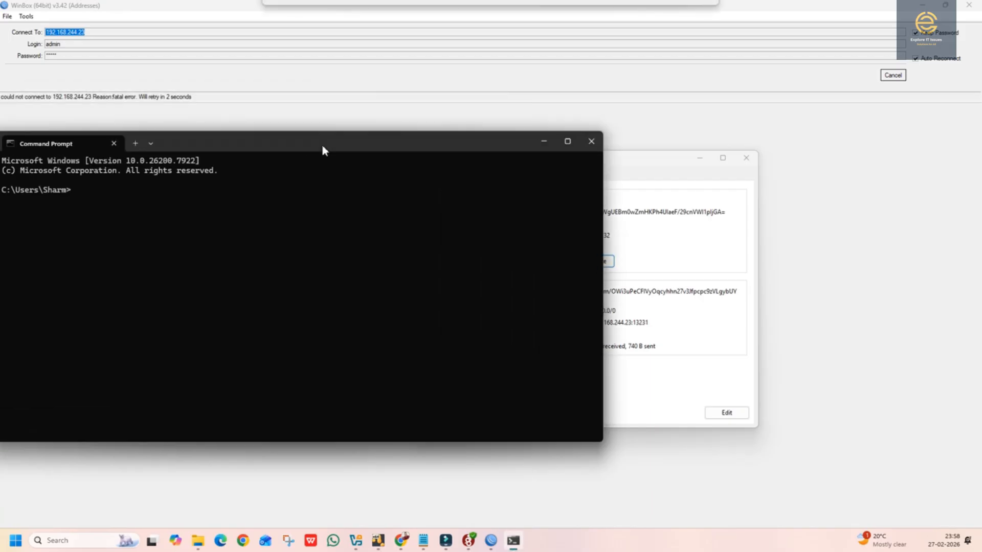
drag(322, 148, 464, 156)
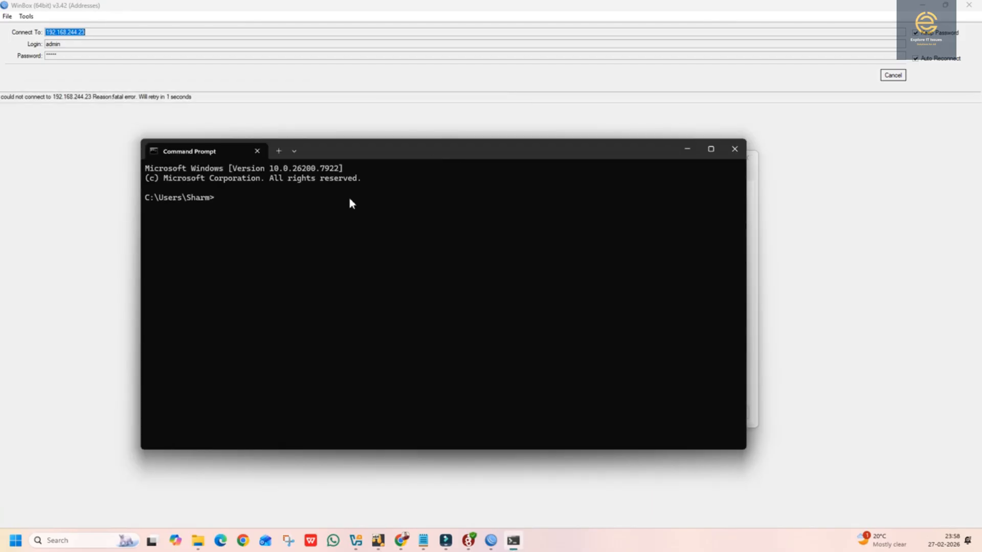
- Run ipconfig and copy the IPv4 address of the Wg1 adapter from the output
text(ipconfig)
key(Return)
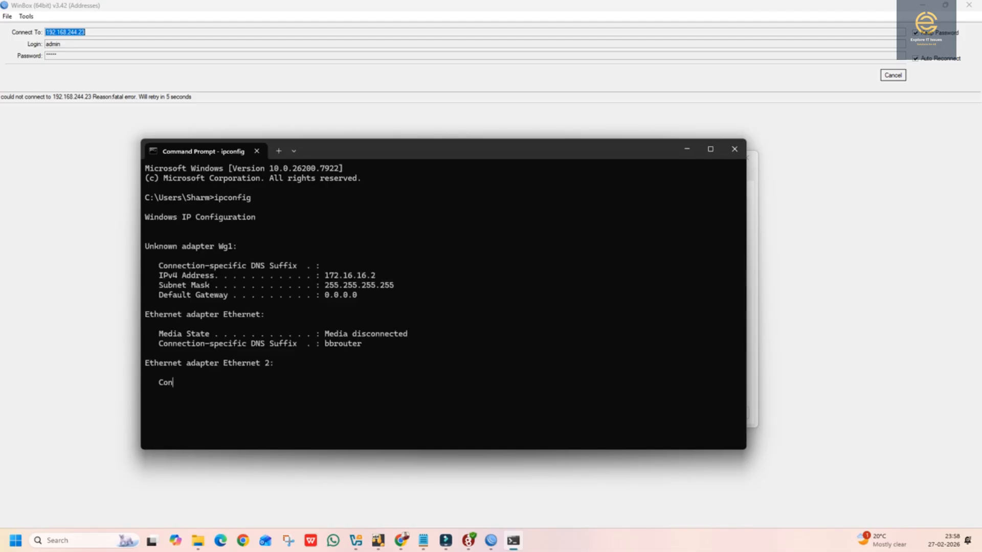
scroll(462, 392, up, 15)
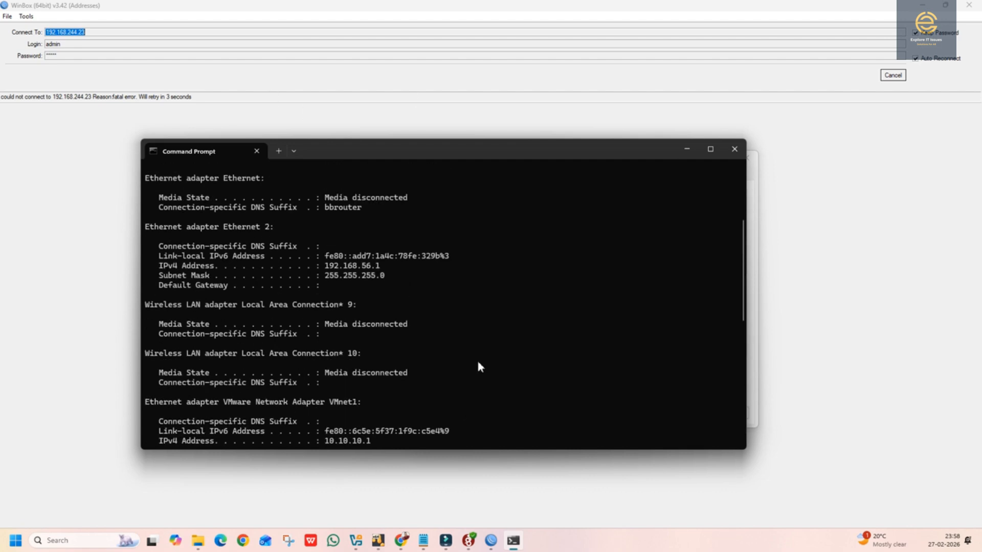
drag(327, 280, 375, 281)
click(371, 277)
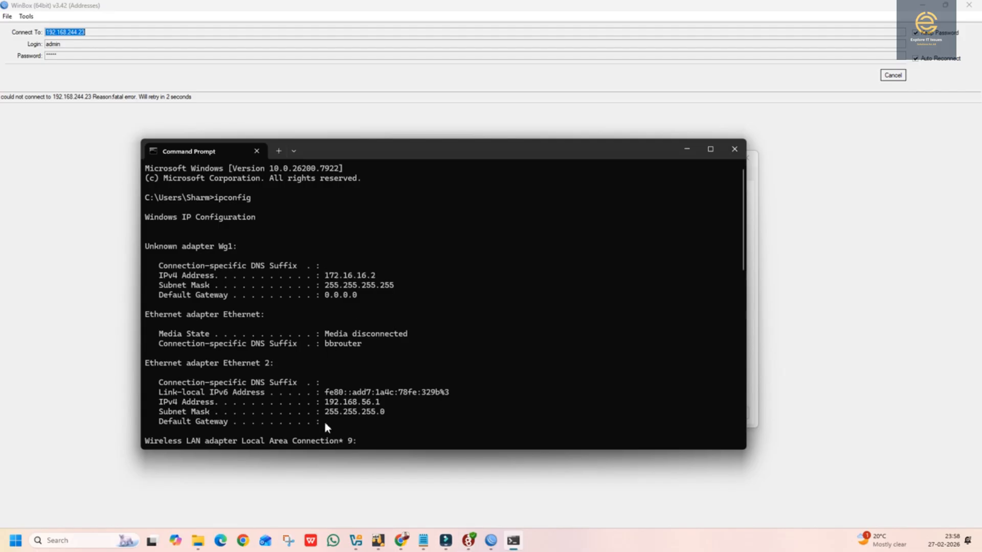
- Run a continuous ping to the tunnel address with ping 172.16.16.2 -t
key(Return)
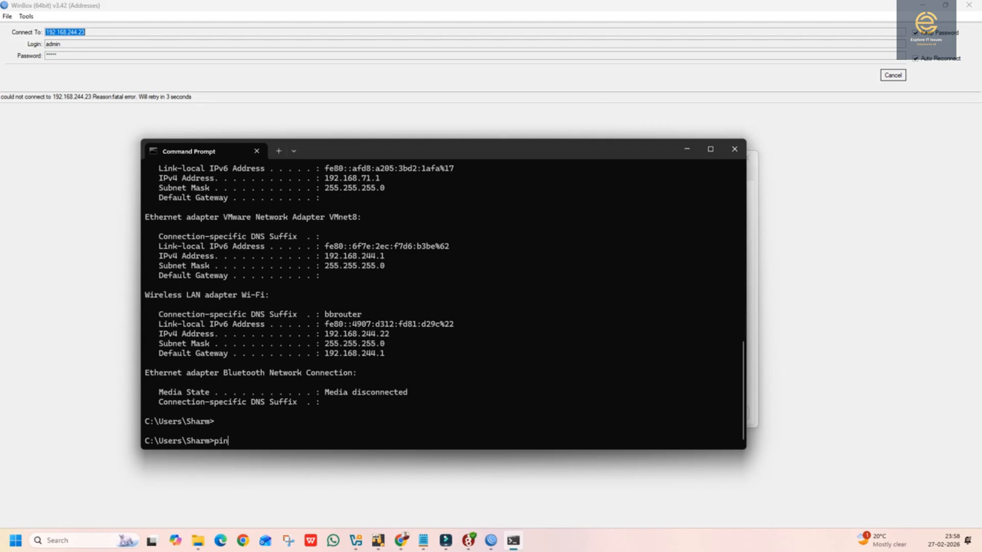
text(ping)
right_click(295, 445)
key(Return)
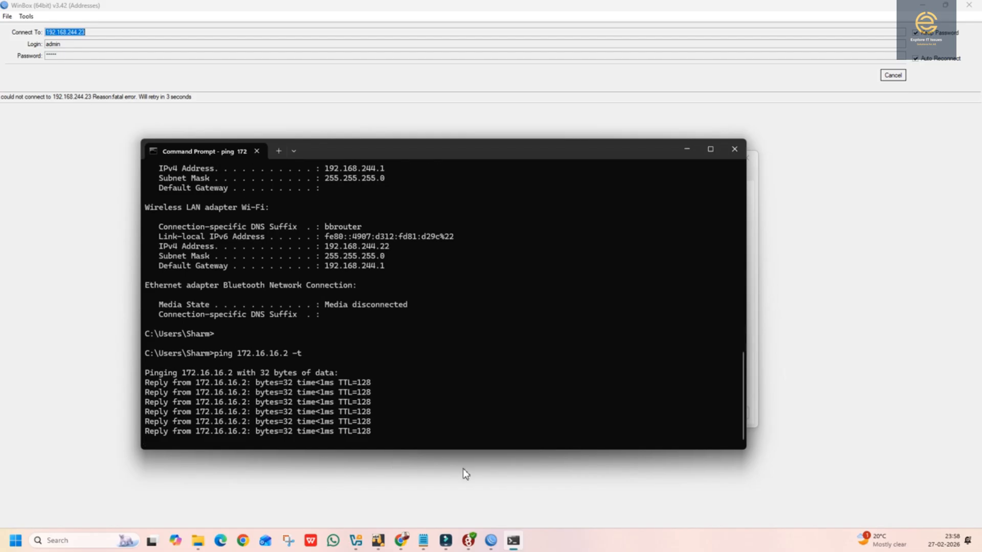
mouse_move(470, 546)
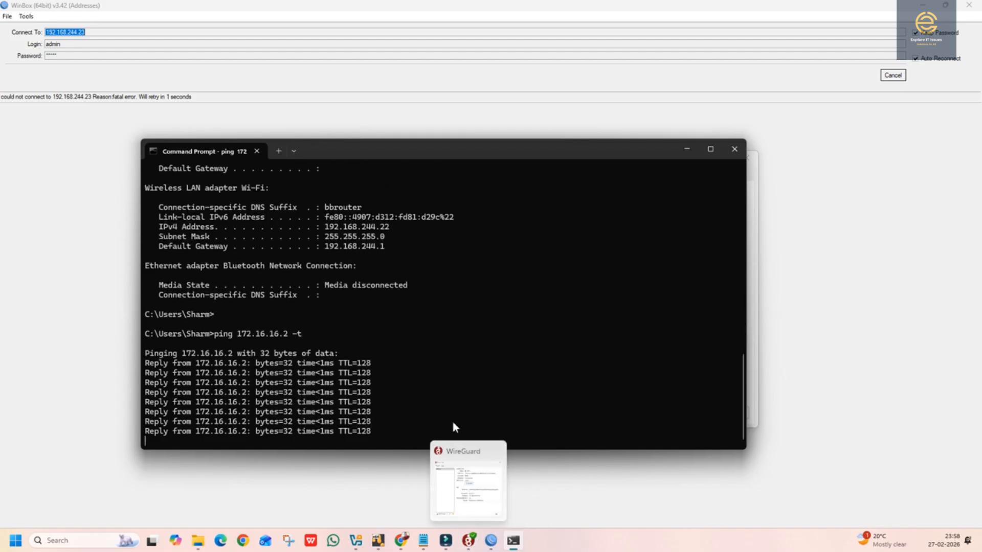